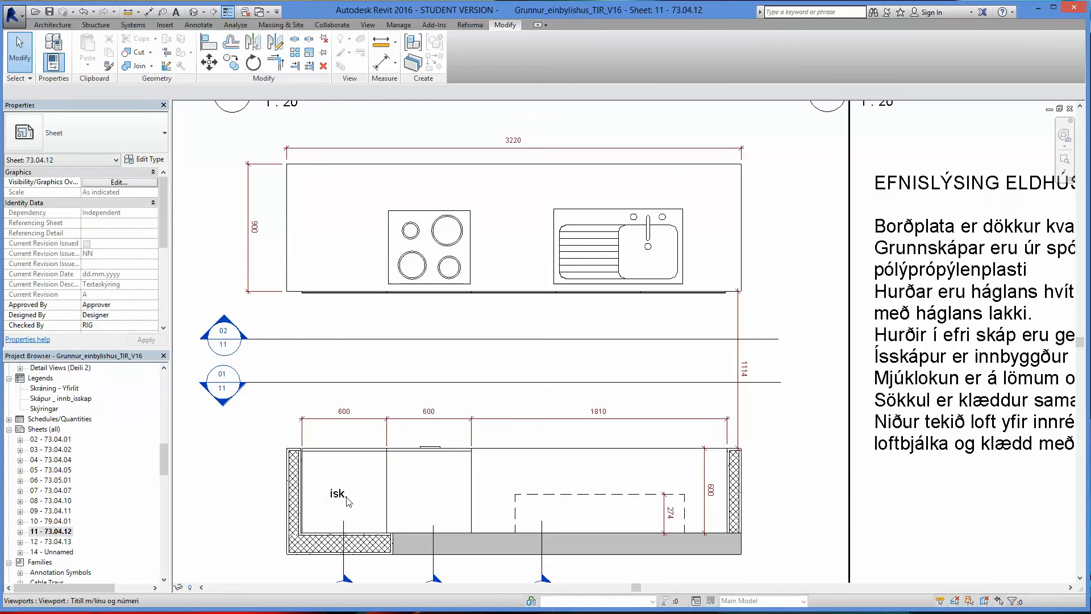
Leave the kitchen sheet 73.04.12 and open the {3D} view of the project.
scroll(348, 501, down, 4)
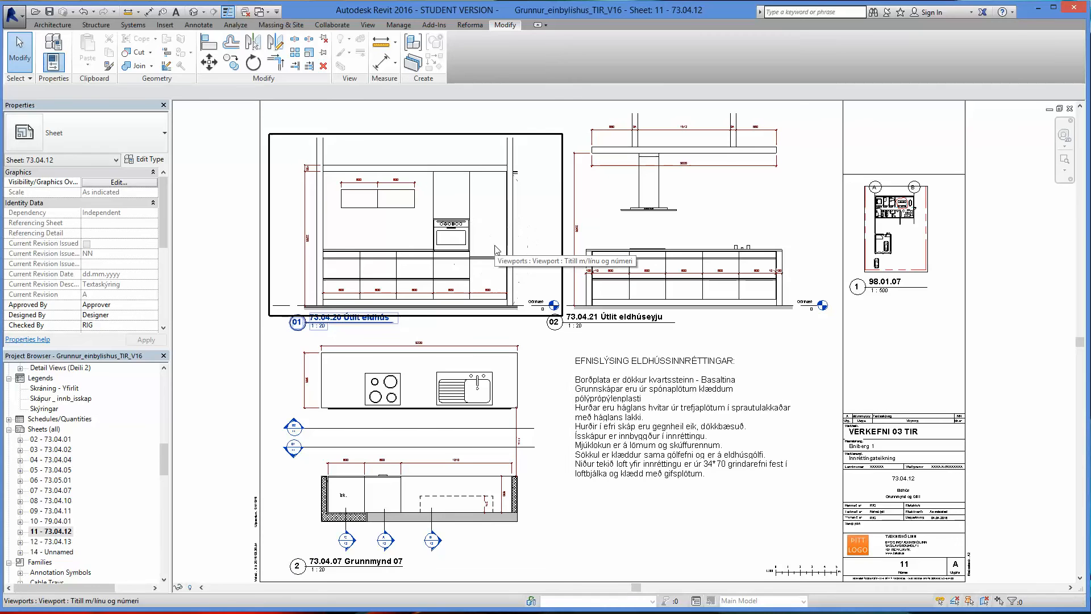
scroll(105, 478, up, 3)
scroll(105, 479, up, 4)
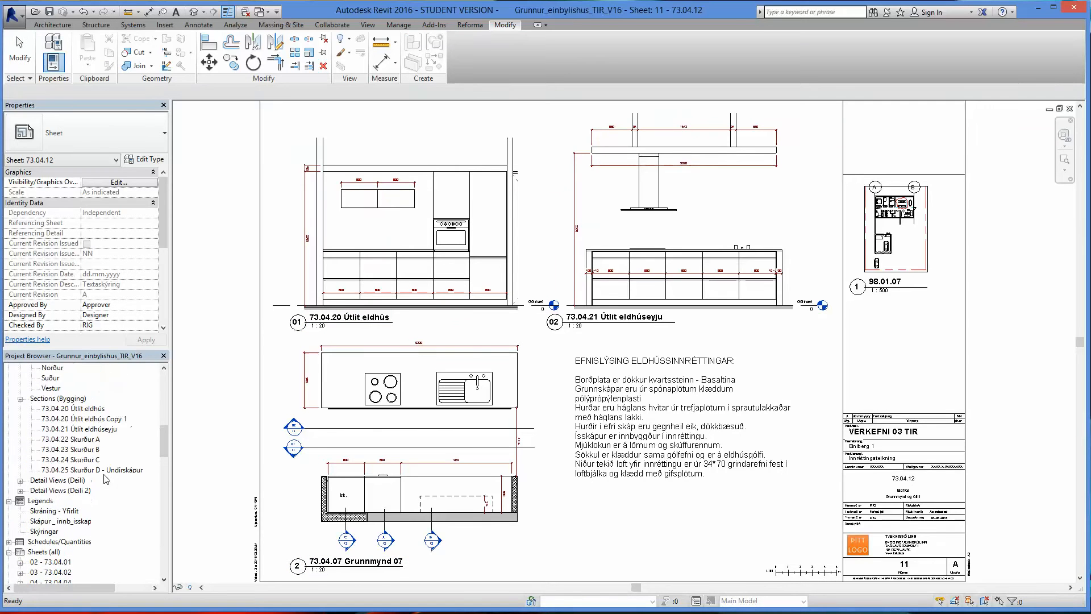
click(49, 388)
double_click(48, 388)
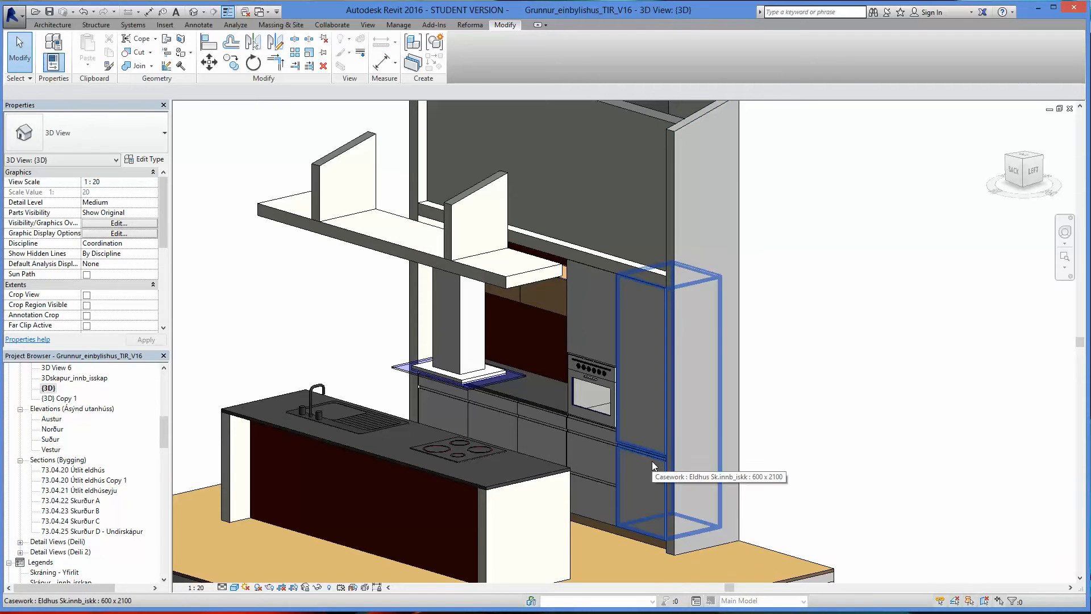
Open the family of the built-in fridge cabinet, Eldhus Sk.innb_iskk 600 x 2100, for editing from the 3D view.
click(652, 461)
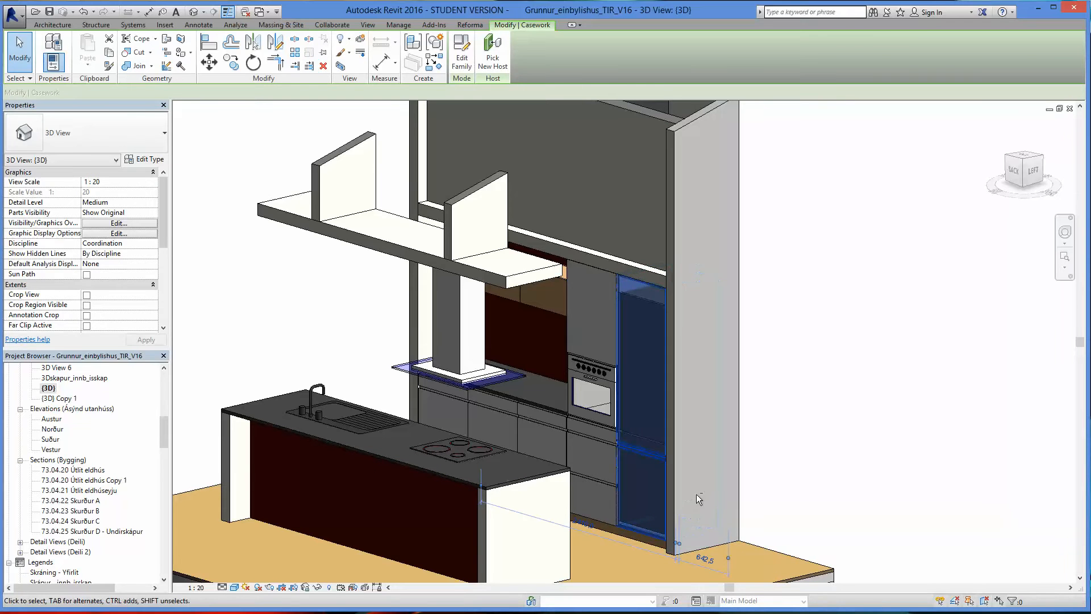
click(785, 472)
scroll(636, 425, down, 2)
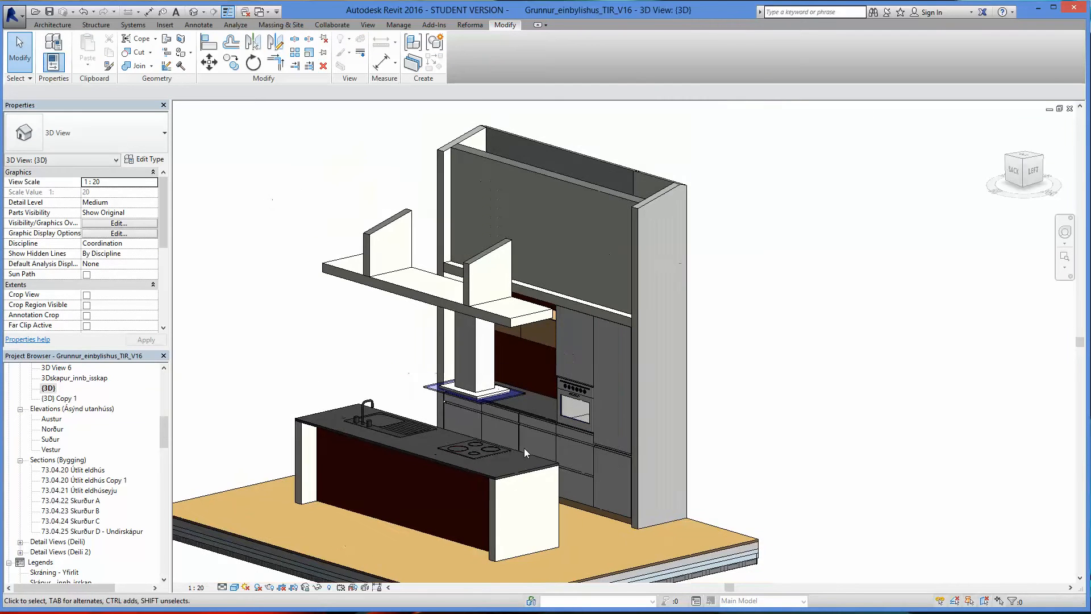
middle_drag(524, 448, 563, 448)
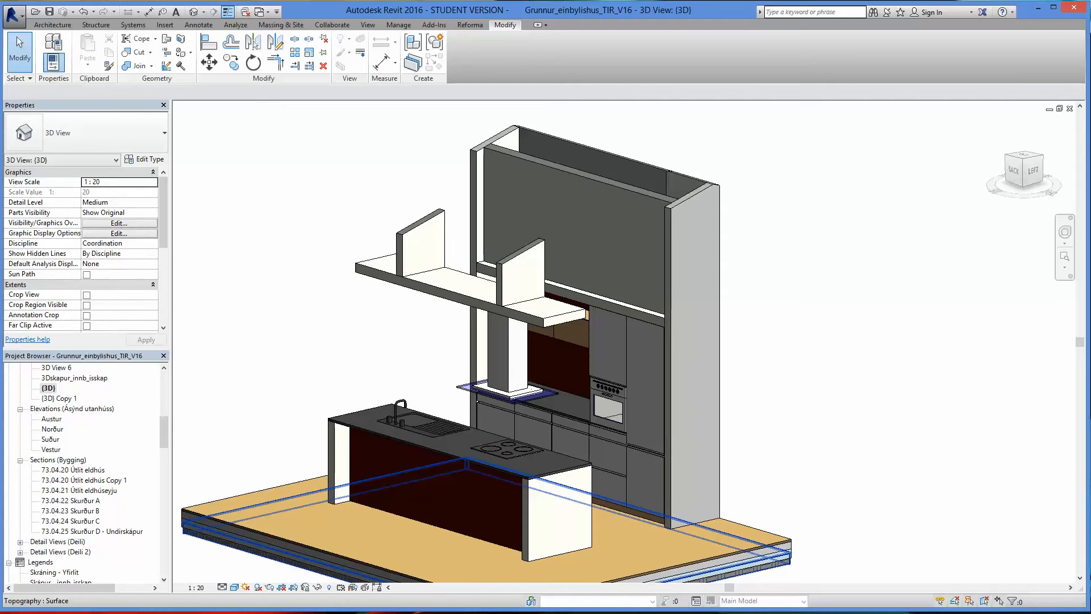
click(646, 409)
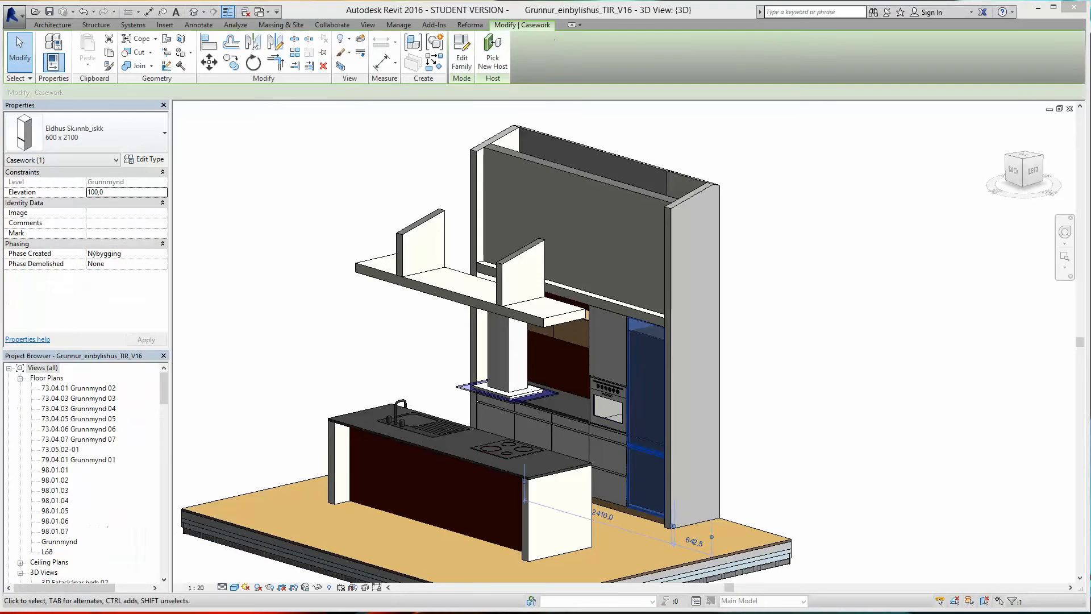
click(463, 59)
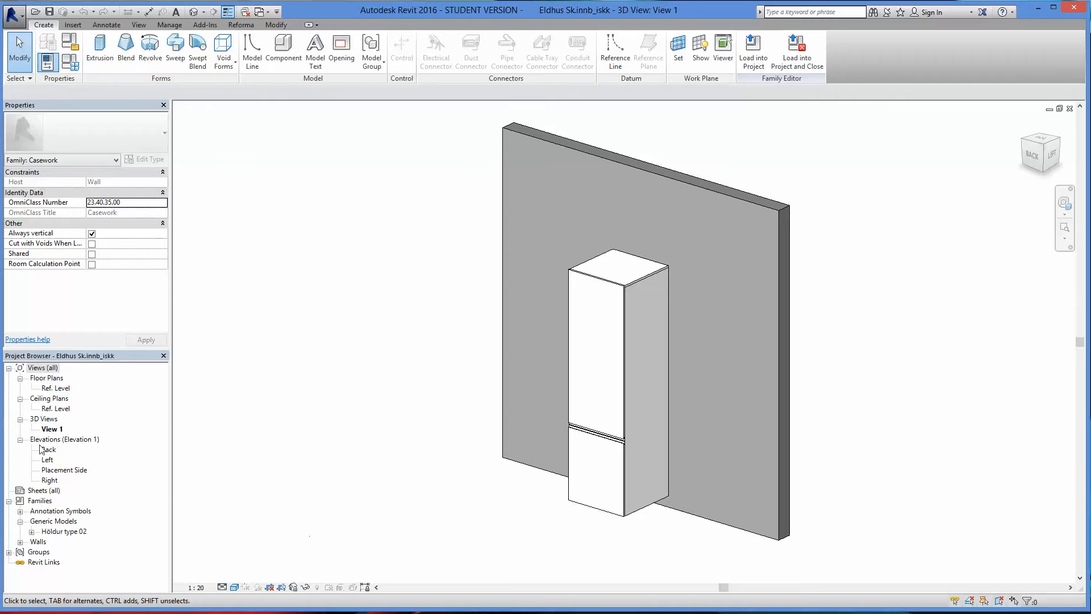
Inspect the fridge cabinet's front and both side panels in the family's 3D view.
scroll(665, 526, up, 2)
scroll(665, 526, up, 2)
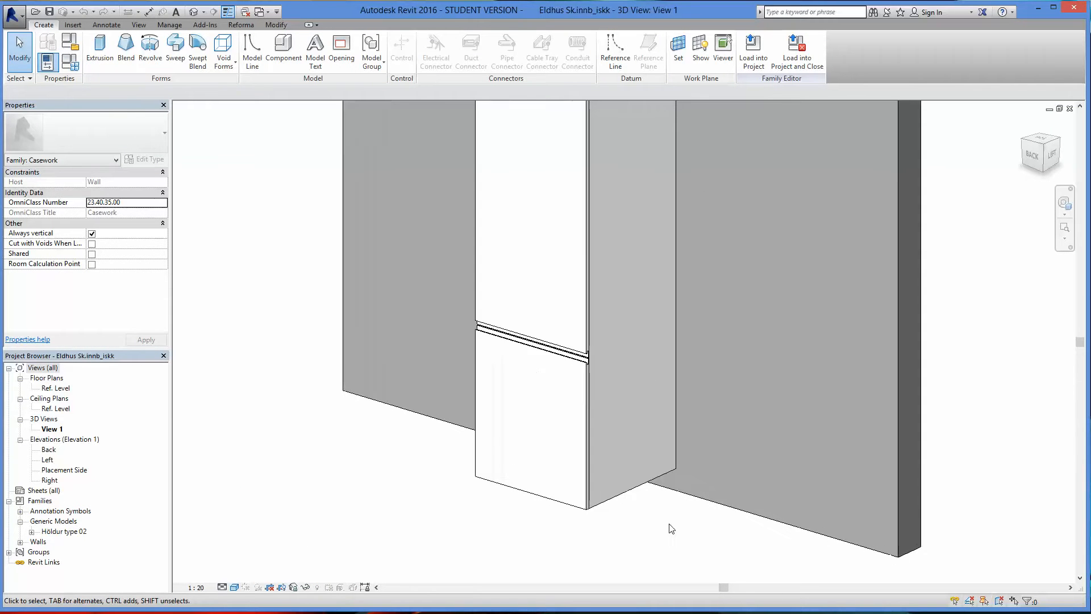
scroll(669, 526, down, 2)
scroll(667, 526, up, 2)
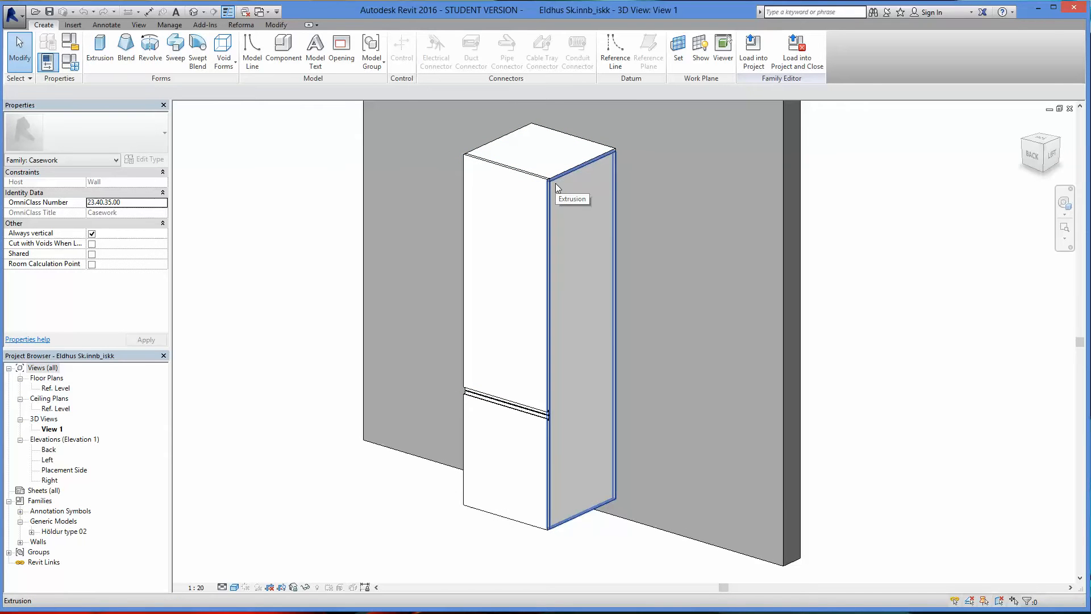
shift+middle_drag(409, 470, 580, 442)
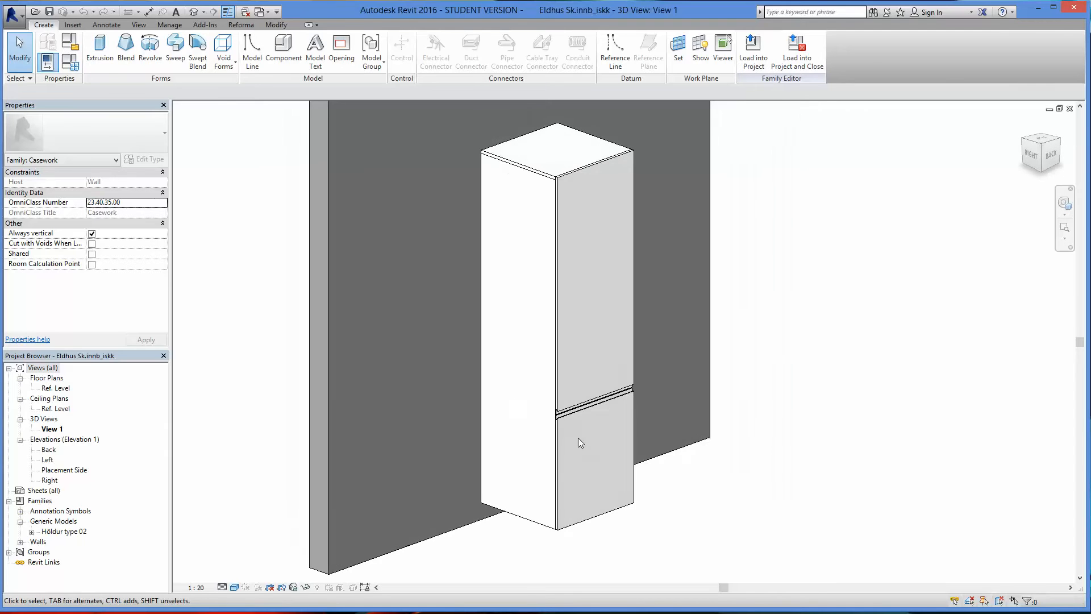
Examine the cabinet's height dimensions, reference planes and handle profile in the Left elevation.
double_click(48, 460)
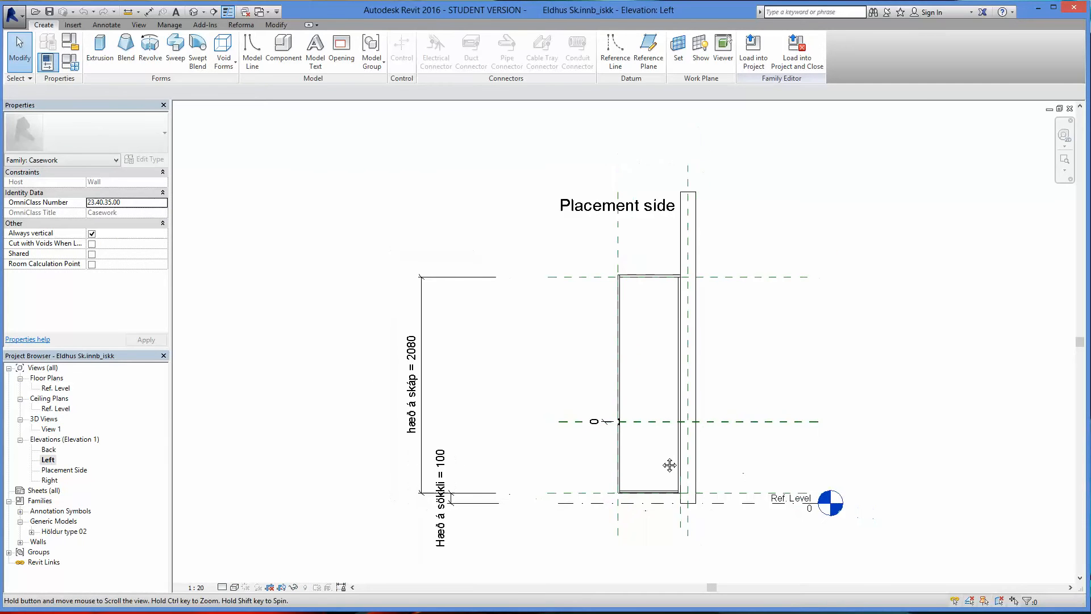
scroll(463, 504, up, 2)
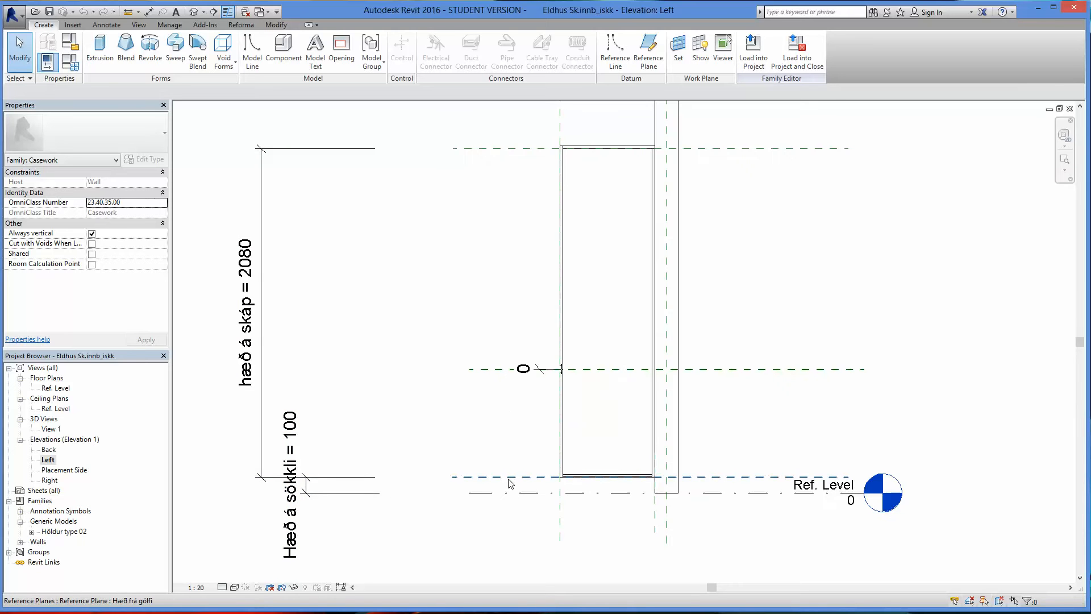
scroll(463, 411, down, 1)
scroll(580, 195, up, 2)
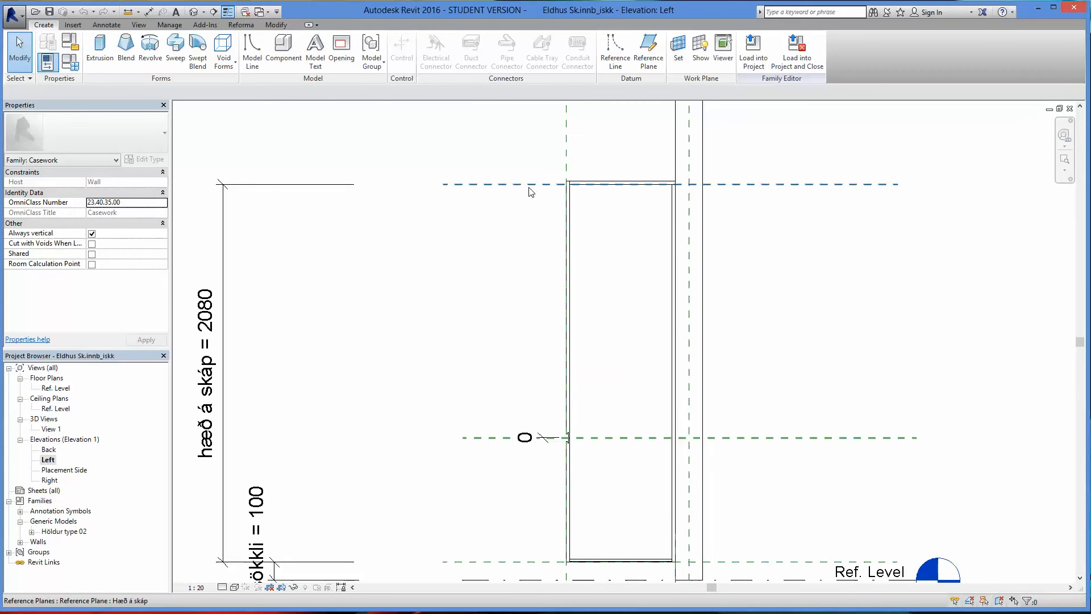
scroll(529, 191, down, 1)
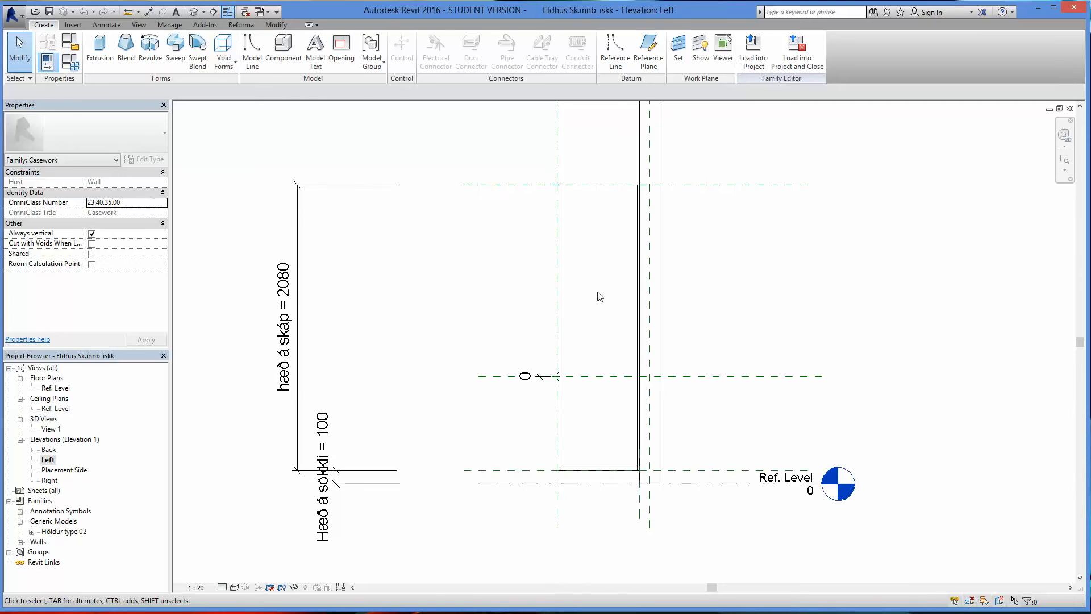
scroll(657, 382, up, 2)
scroll(514, 380, up, 6)
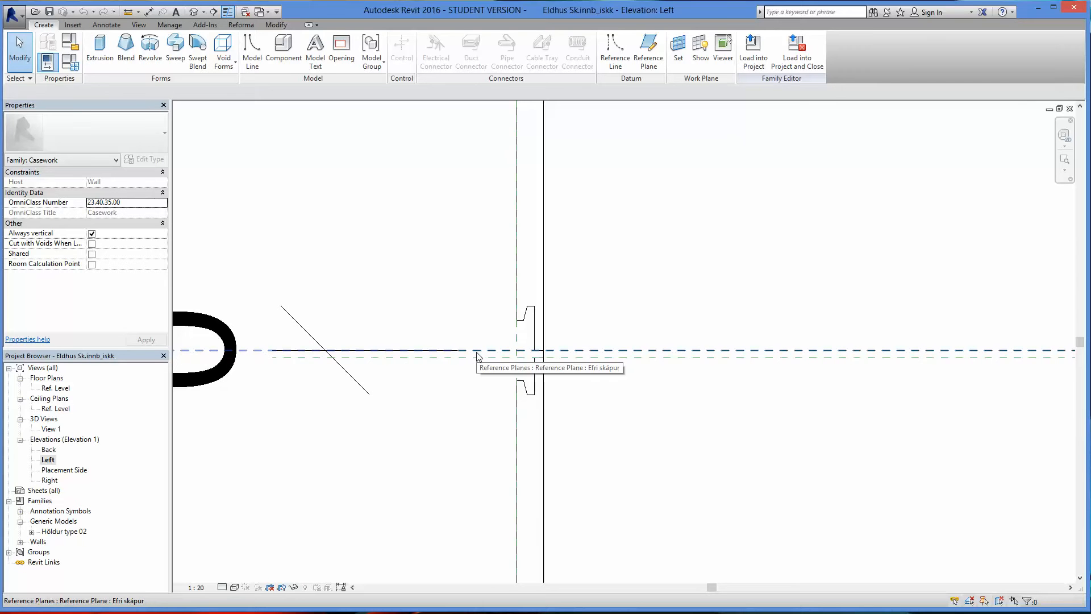
scroll(477, 357, down, 4)
Examine the upper and lower cabinet dimensions and the bottom panel in the Placement Side elevation.
double_click(64, 469)
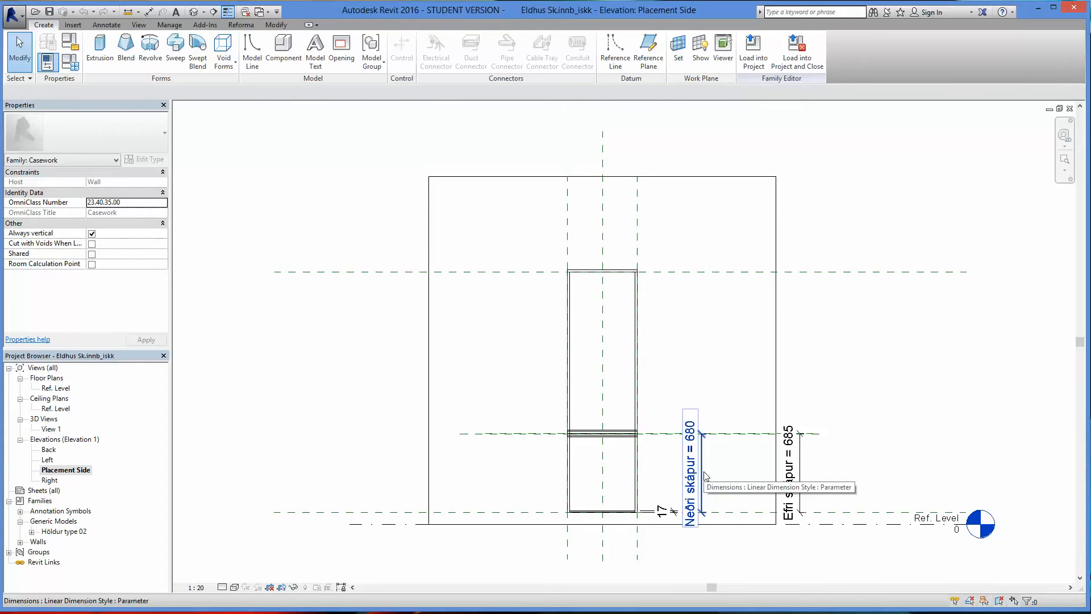
scroll(704, 474, up, 3)
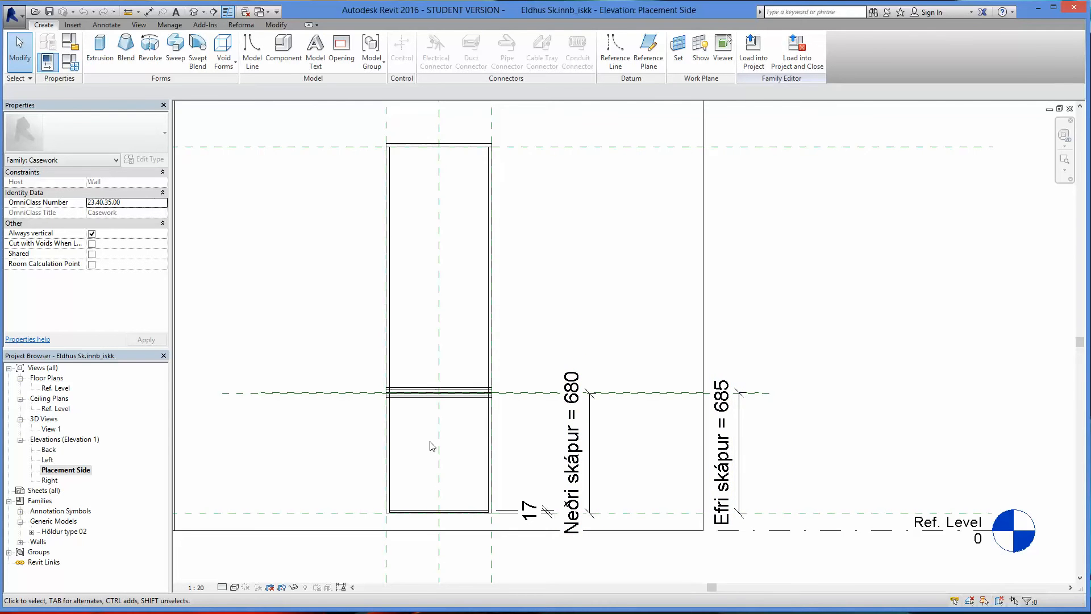
scroll(429, 446, up, 2)
middle_drag(327, 492, 325, 462)
scroll(417, 546, up, 4)
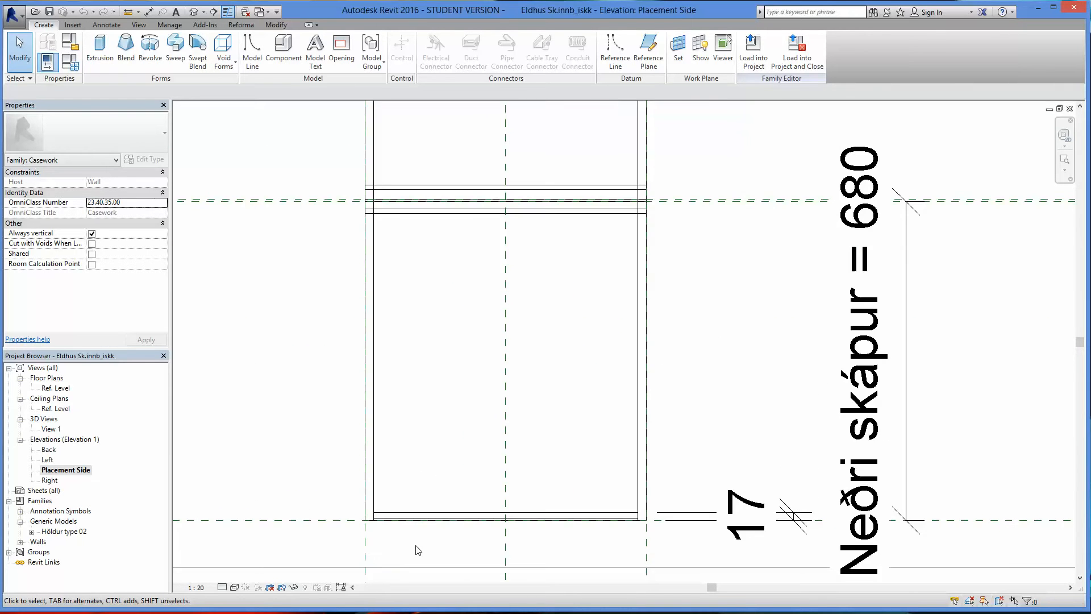
scroll(418, 549, down, 4)
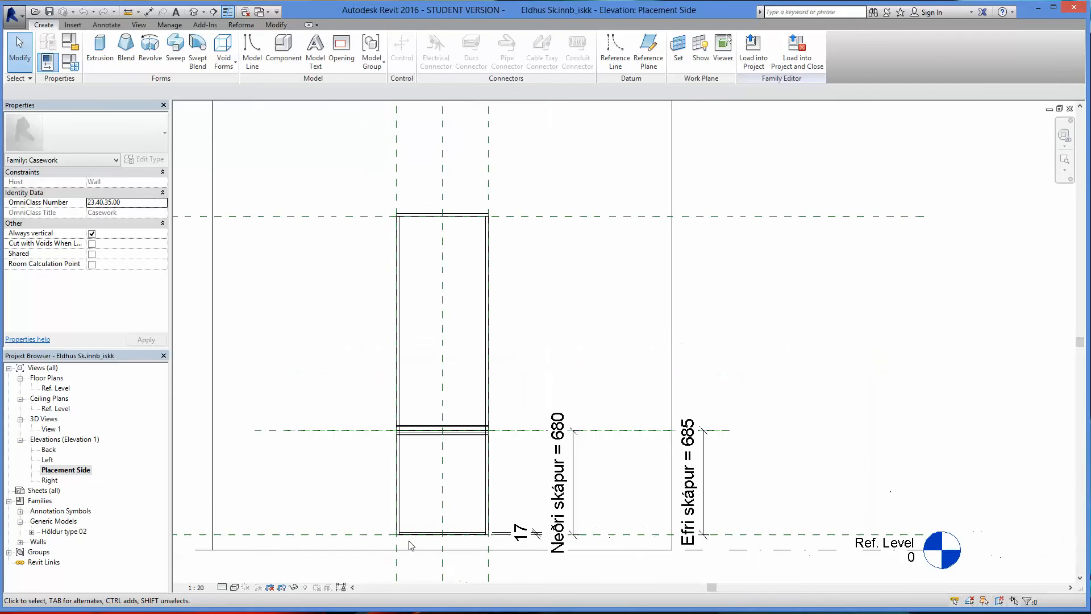
Highlight the upper and lower door fronts in 3D View 1 and inspect them from both sides.
double_click(50, 429)
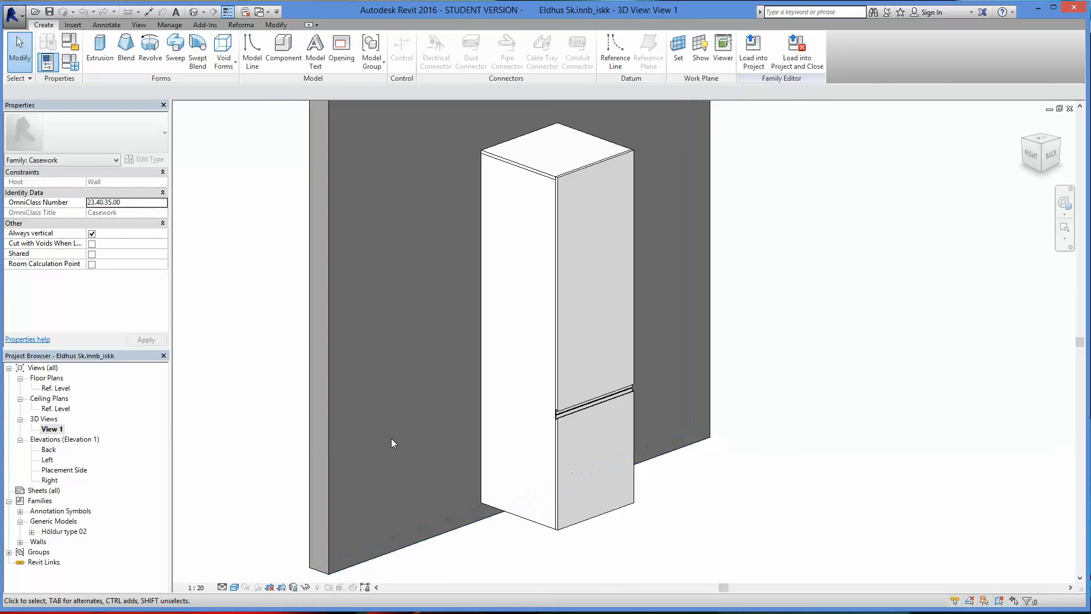
click(561, 326)
ctrl+click(561, 443)
mouse_move(627, 478)
shift+middle_down()
mouse_move(645, 480)
mouse_move(628, 457)
shift+middle_up()
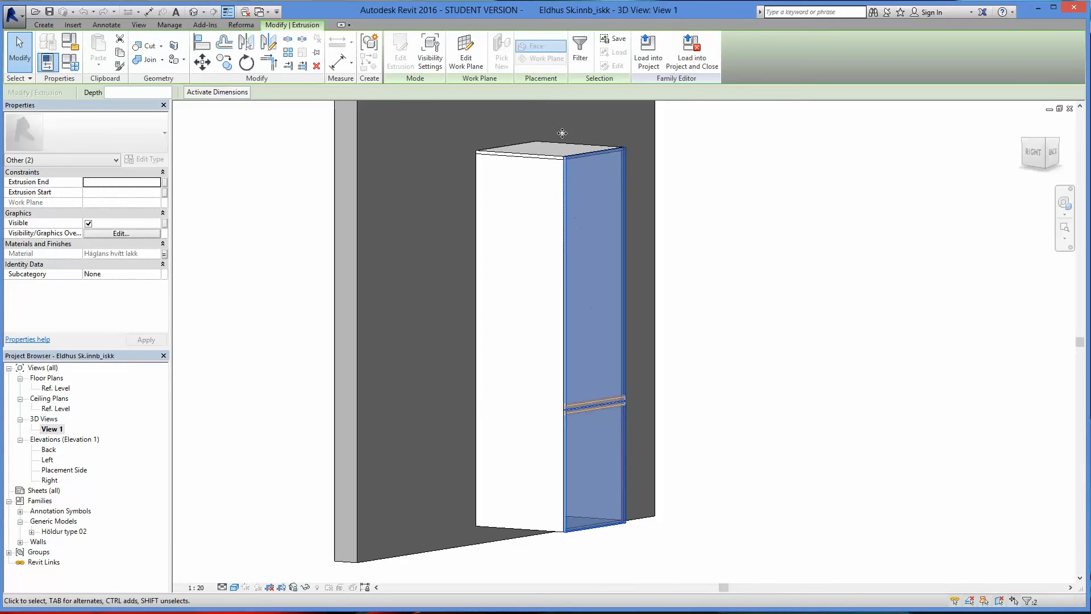
shift+middle_drag(765, 322, 689, 241)
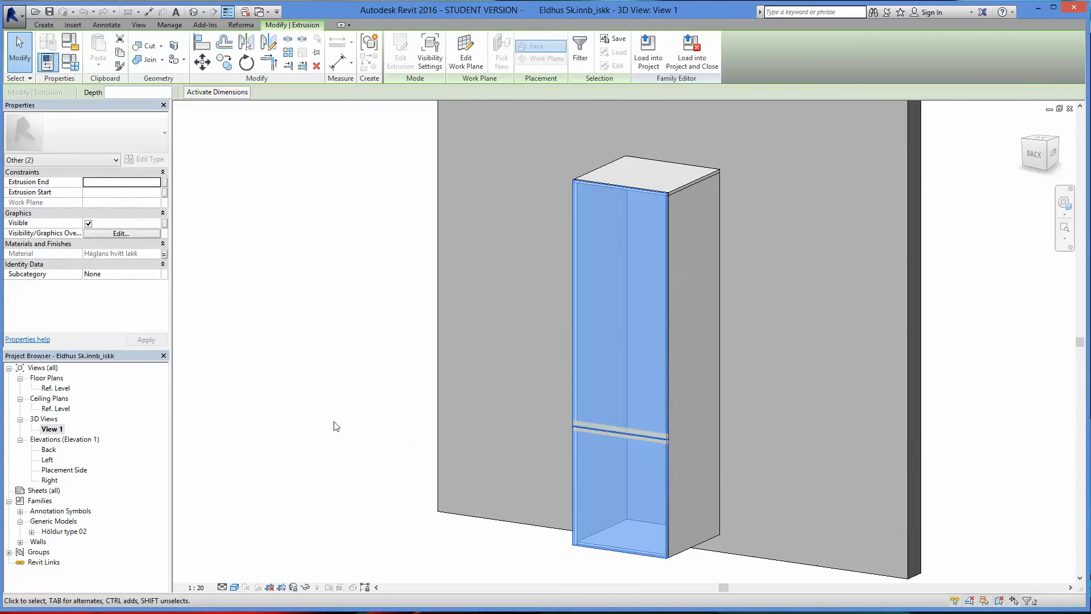
click(334, 368)
shift+middle_drag(333, 367, 565, 384)
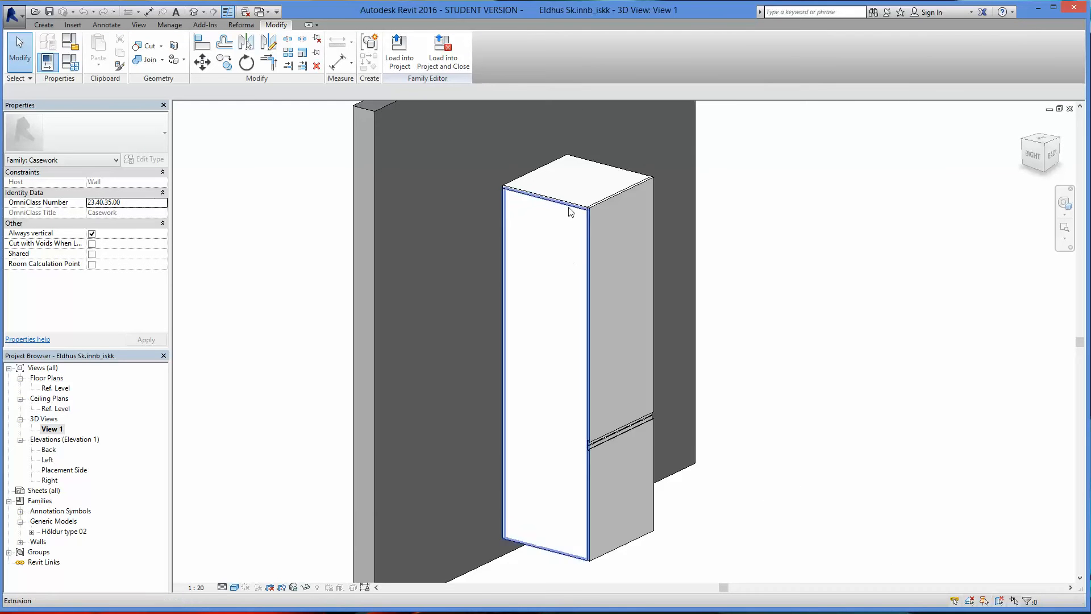
Inspect how the cabinet's top, bottom and side panels meet from above and below in the 3D view.
scroll(571, 211, up, 2)
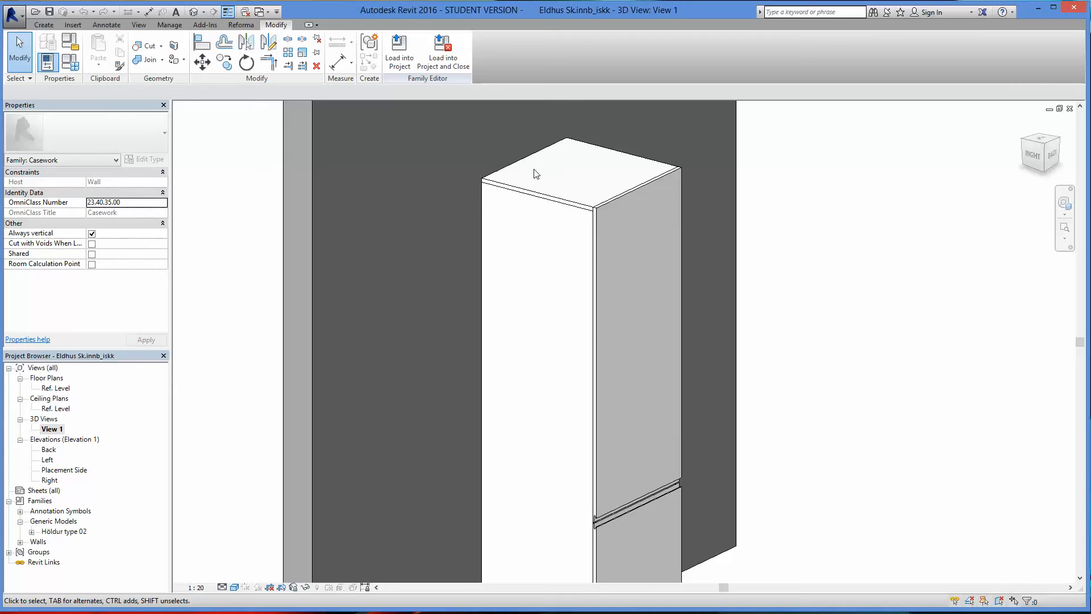
scroll(499, 170, down, 3)
shift+middle_drag(646, 324, 659, 293)
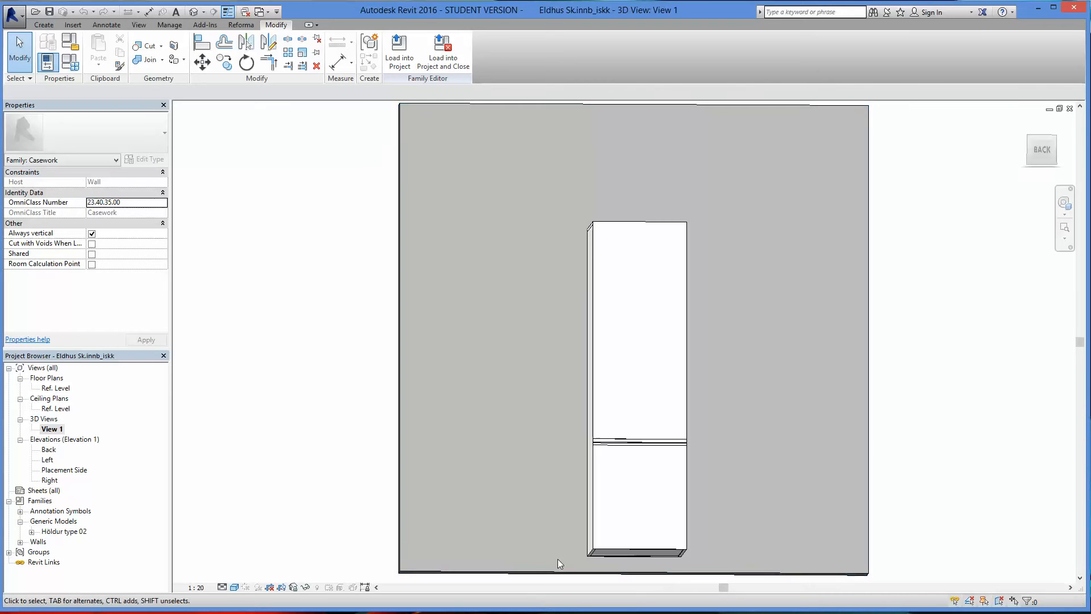
shift+middle_drag(604, 573, 665, 489)
shift+middle_drag(867, 307, 704, 324)
scroll(701, 234, up, 5)
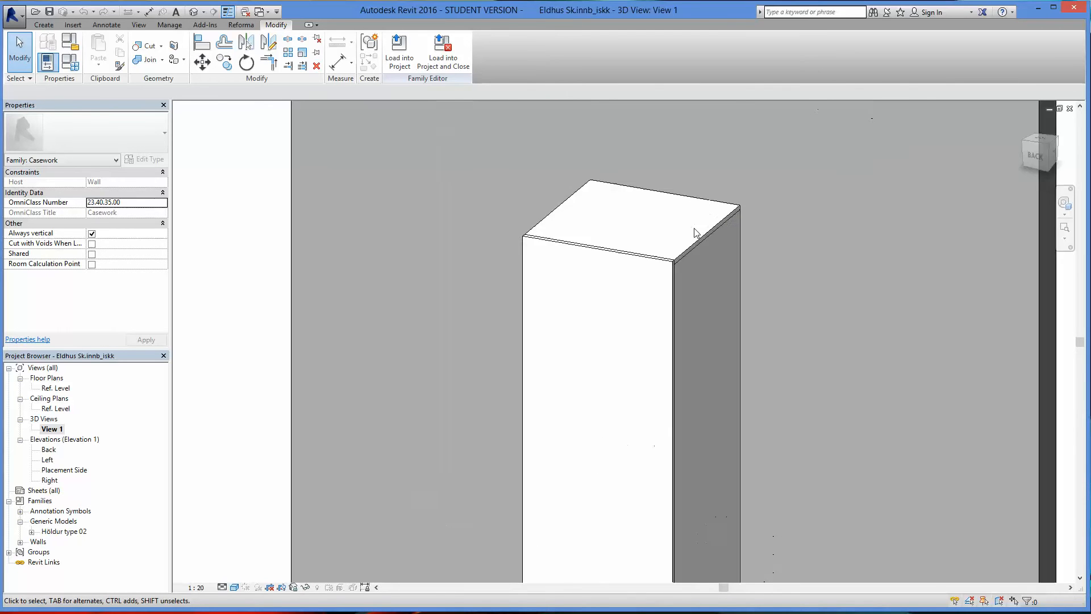
Start a void extrusion over the cabinet's top panel, seen from above, with Reference Plane : Hæð á skáp as its work plane.
click(692, 250)
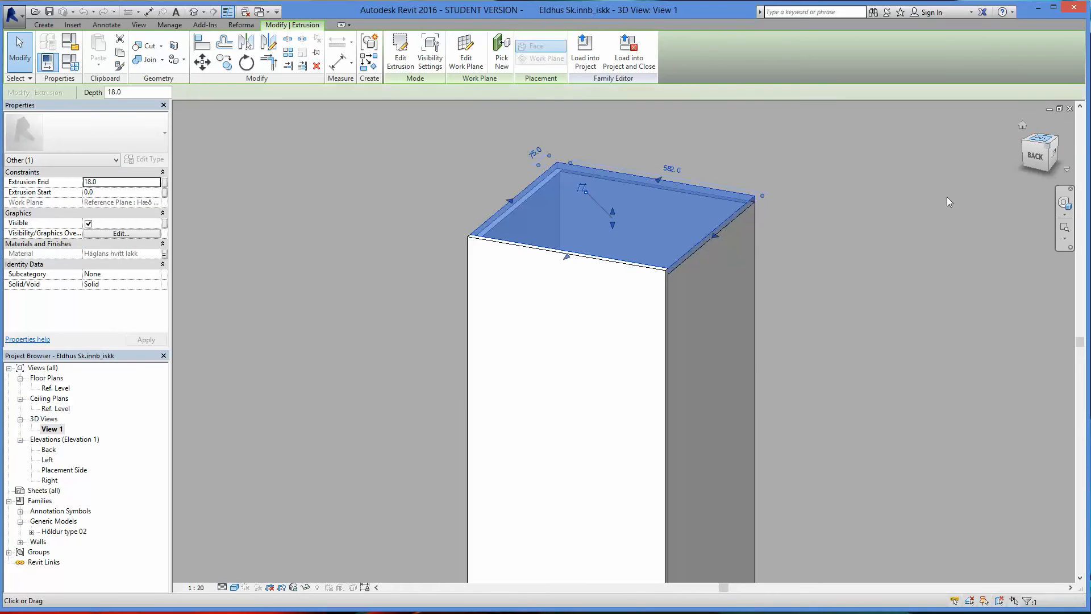
shift+middle_drag(692, 250, 642, 329)
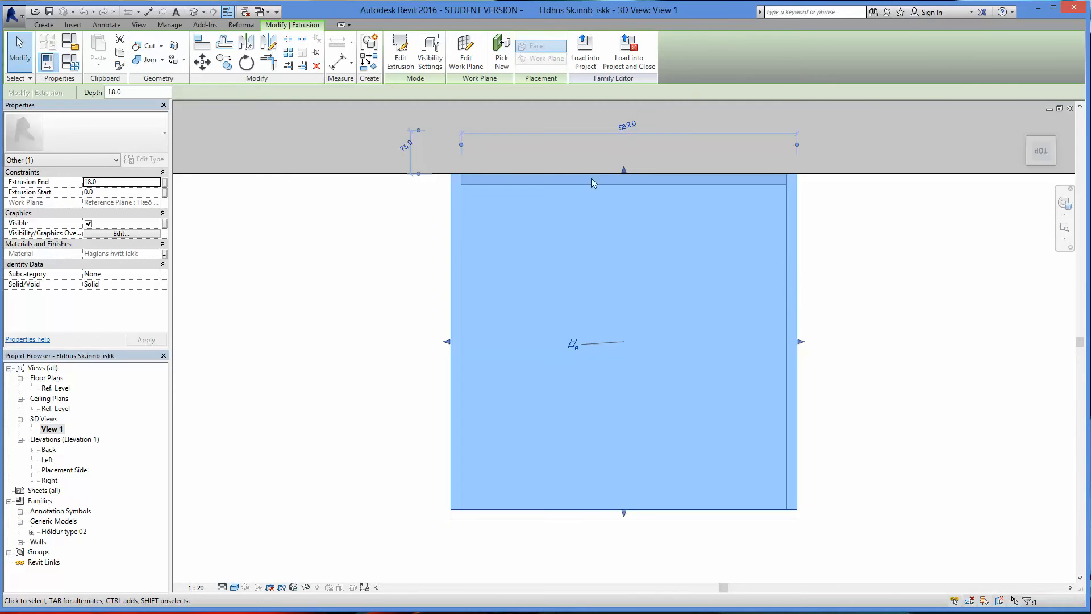
click(44, 25)
click(222, 60)
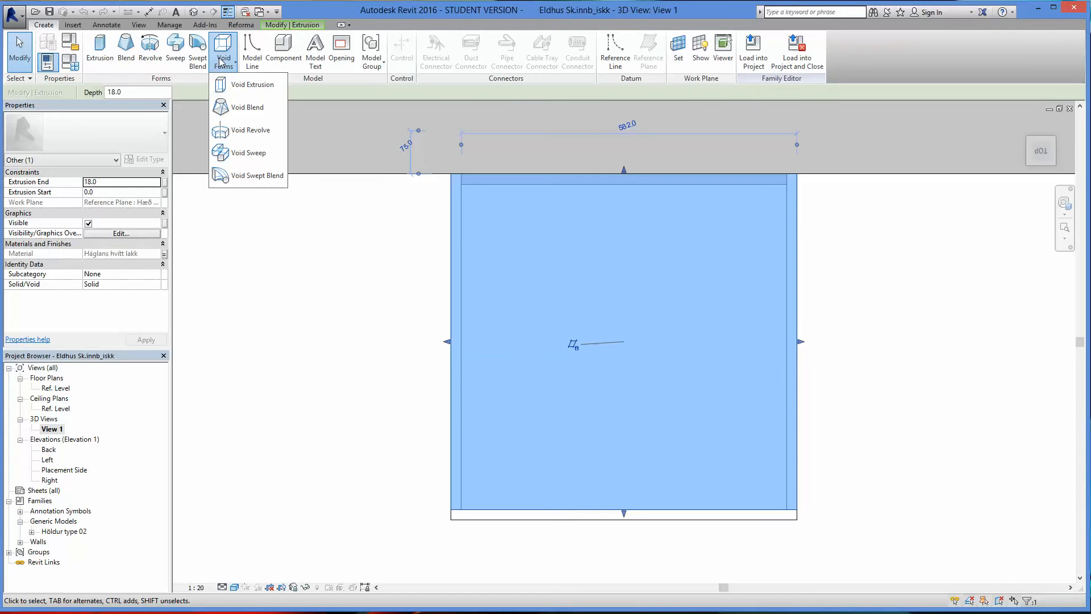
click(238, 85)
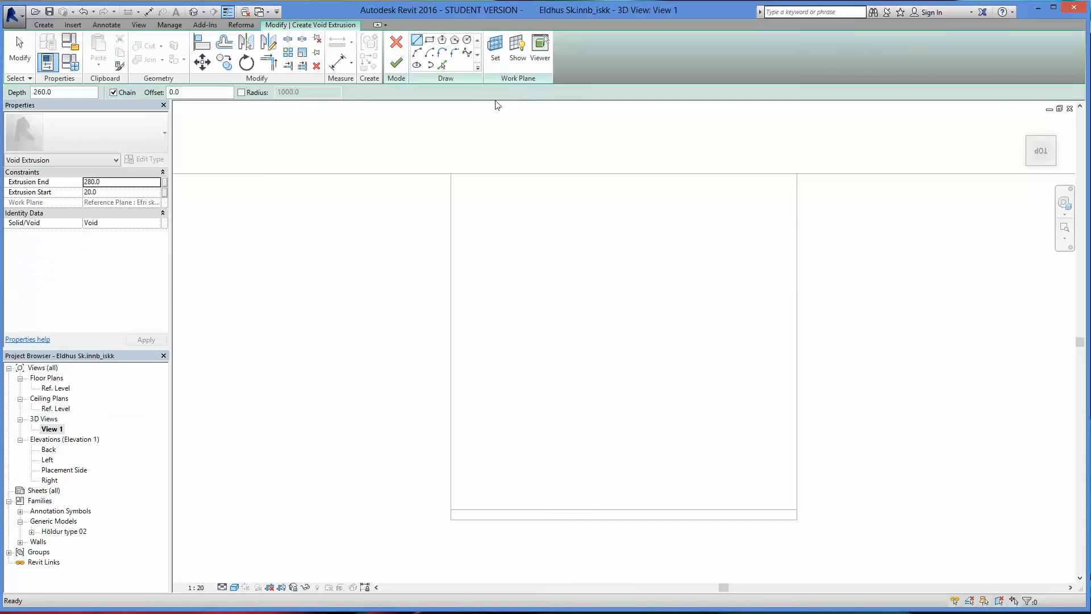
click(500, 65)
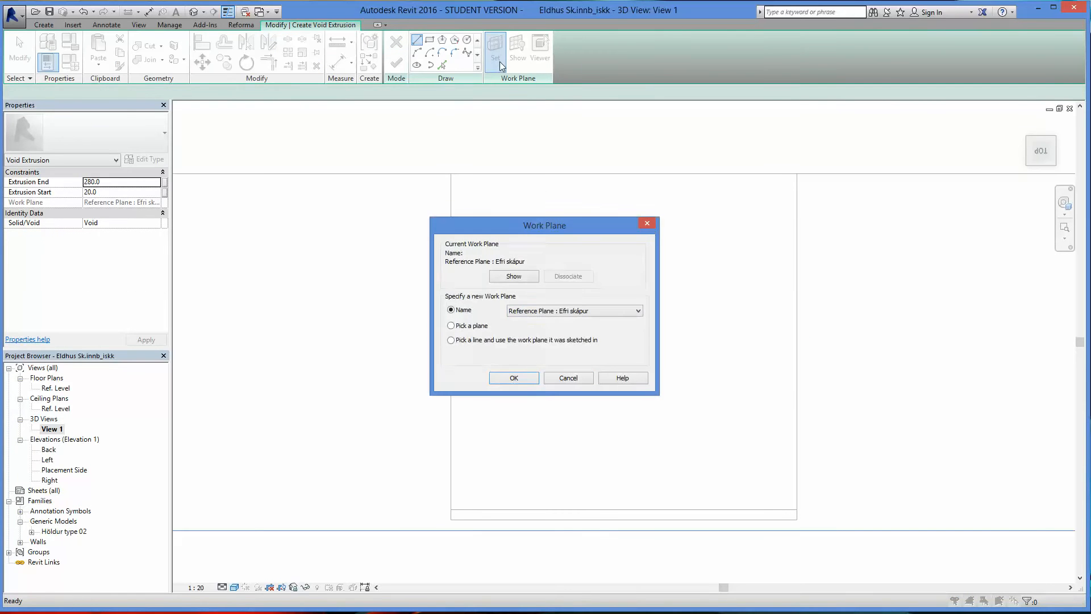
click(550, 312)
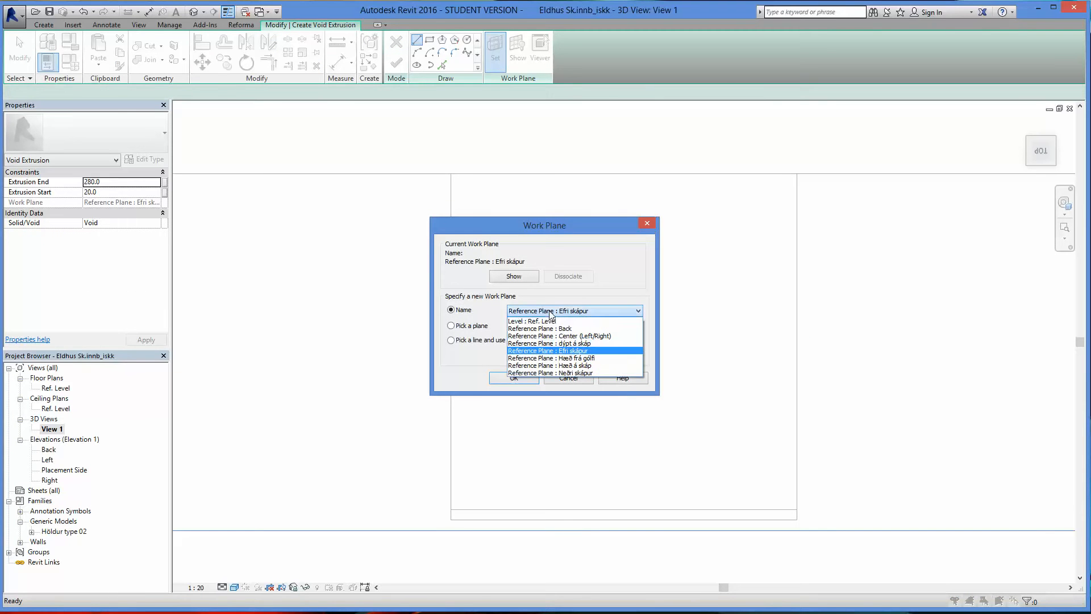
click(594, 366)
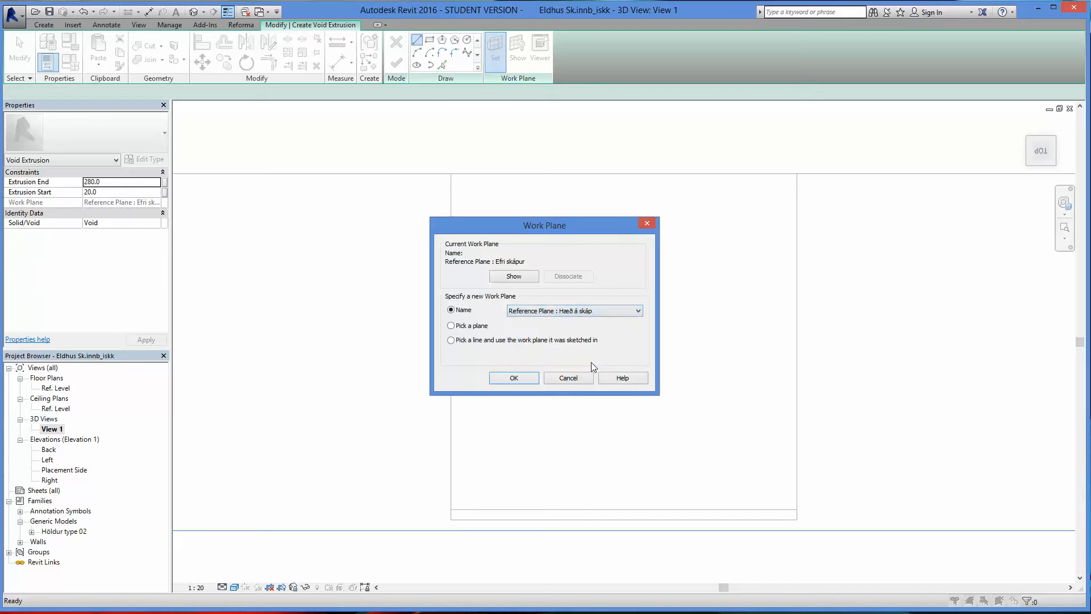
click(522, 379)
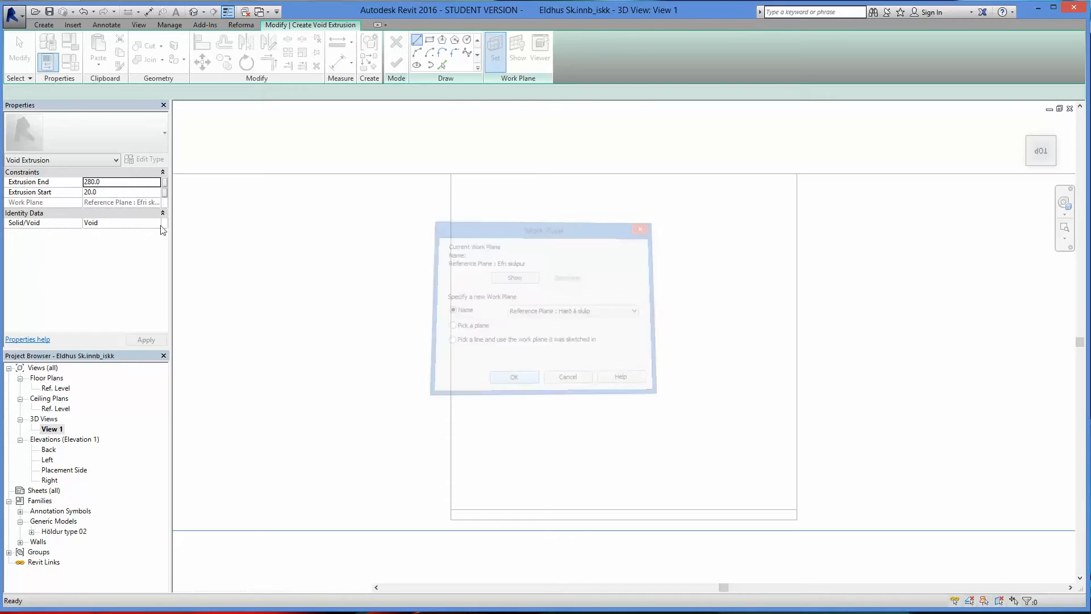
Set the void's extrusion start to -10 and end to 20, and sketch a rectangle about 360 by 35 mm near the wall.
click(132, 193)
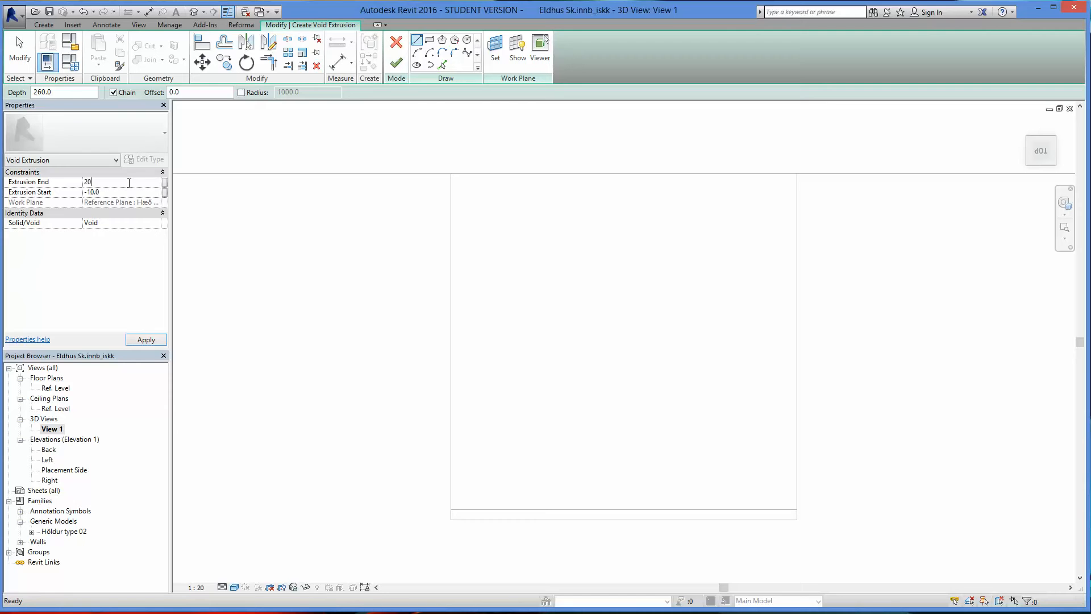
click(429, 40)
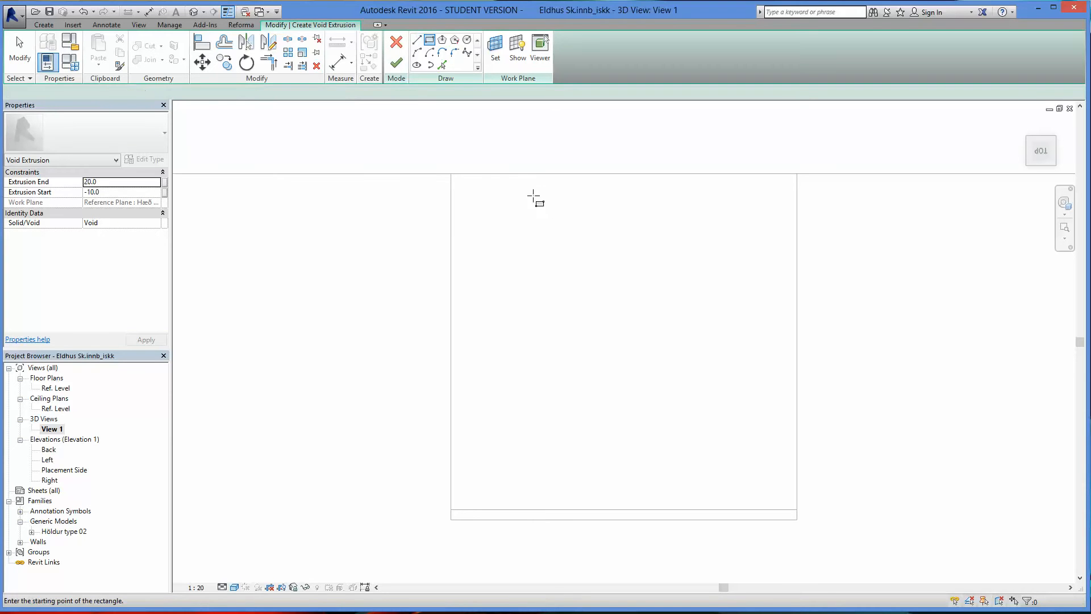
click(516, 188)
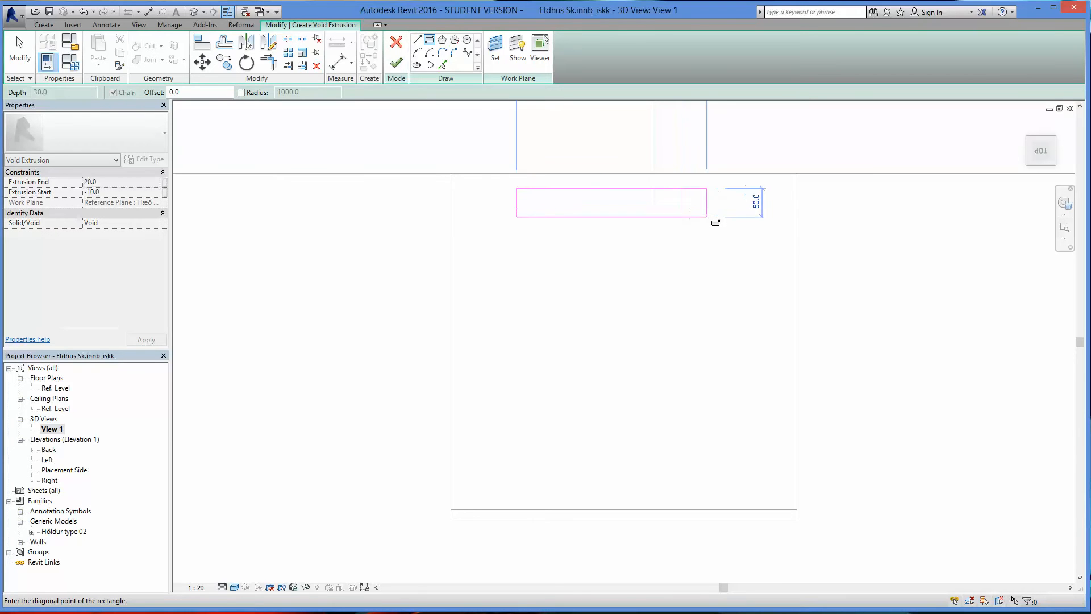
click(724, 208)
mouse_move(724, 208)
middle_down()
mouse_move(551, 289)
mouse_move(540, 277)
middle_up()
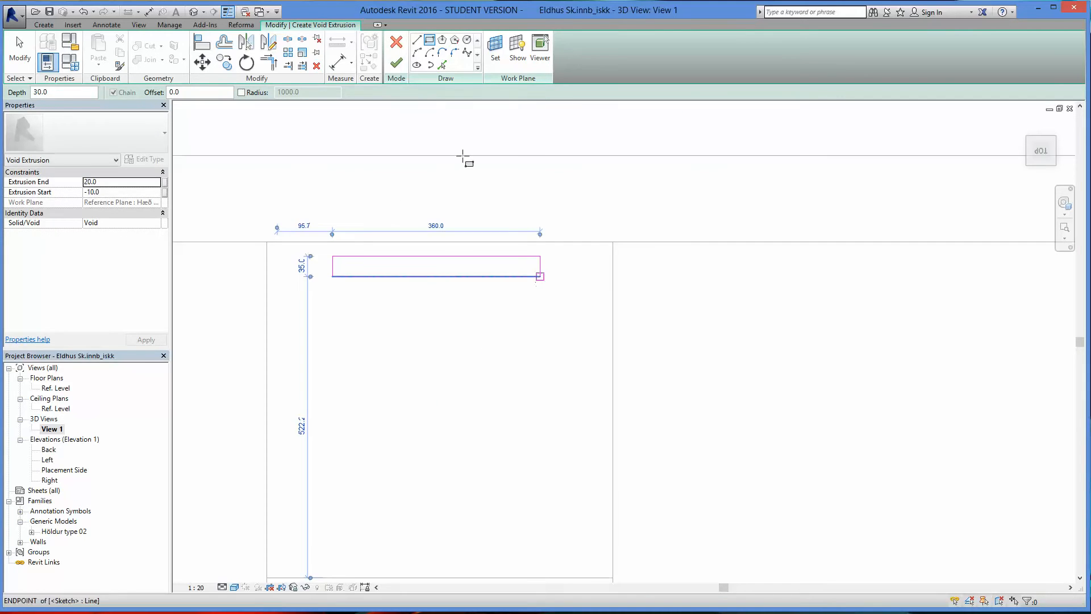
Dimension the rectangle's gap to the wall and the distance from one short end to the nearest cabinet side.
click(337, 62)
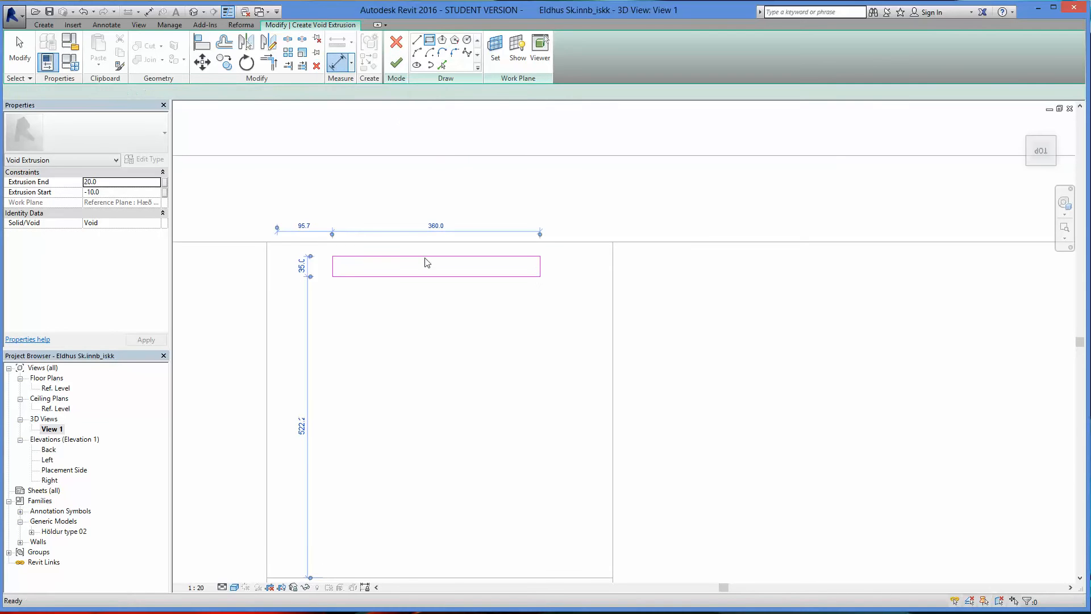
scroll(426, 260, up, 1)
click(420, 241)
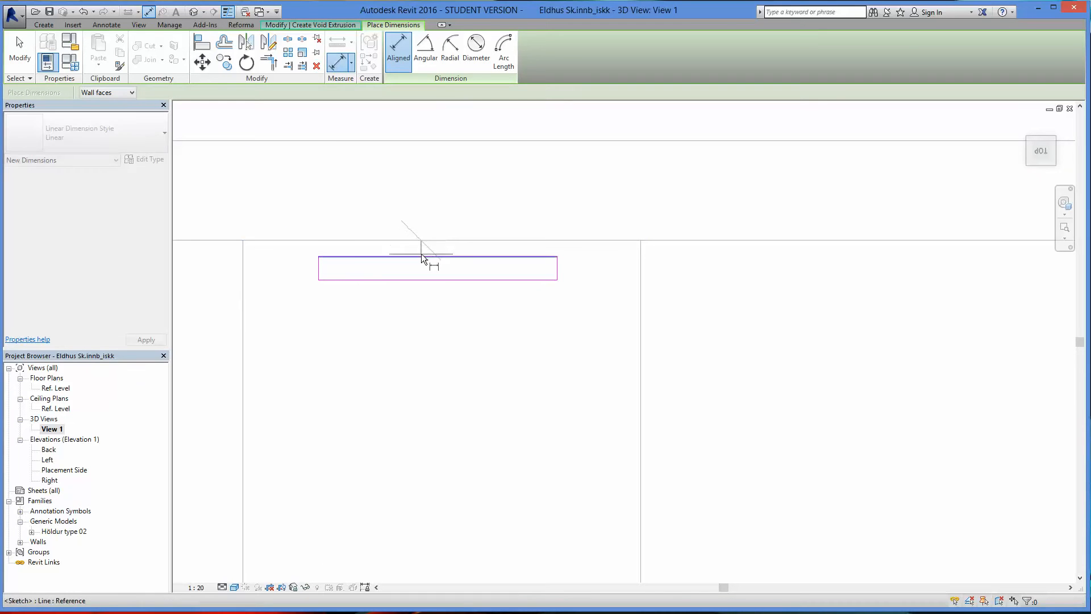
click(421, 256)
click(451, 324)
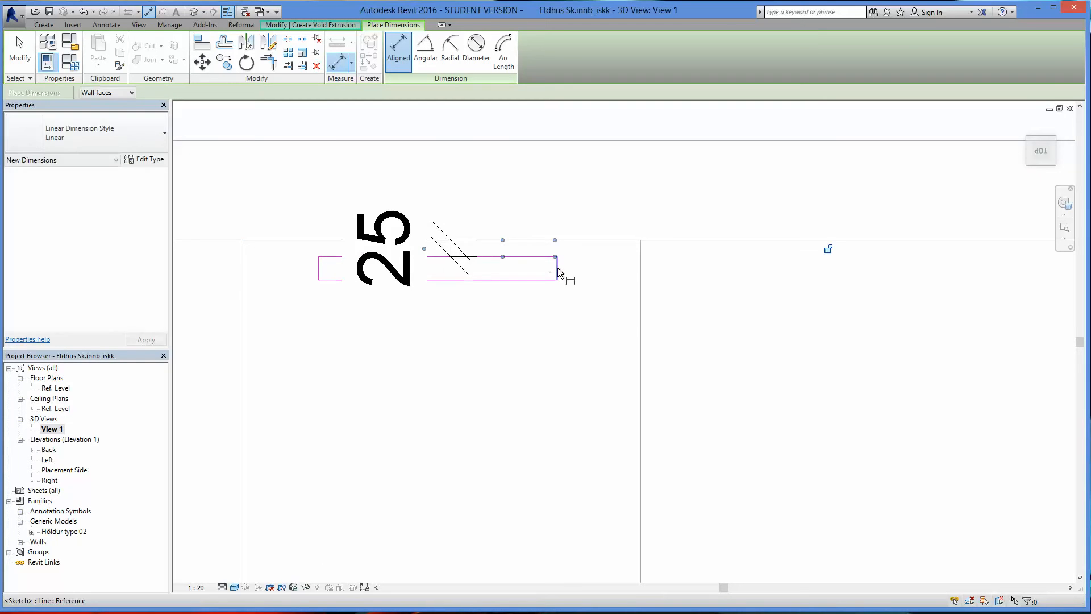
click(557, 267)
click(642, 276)
click(651, 171)
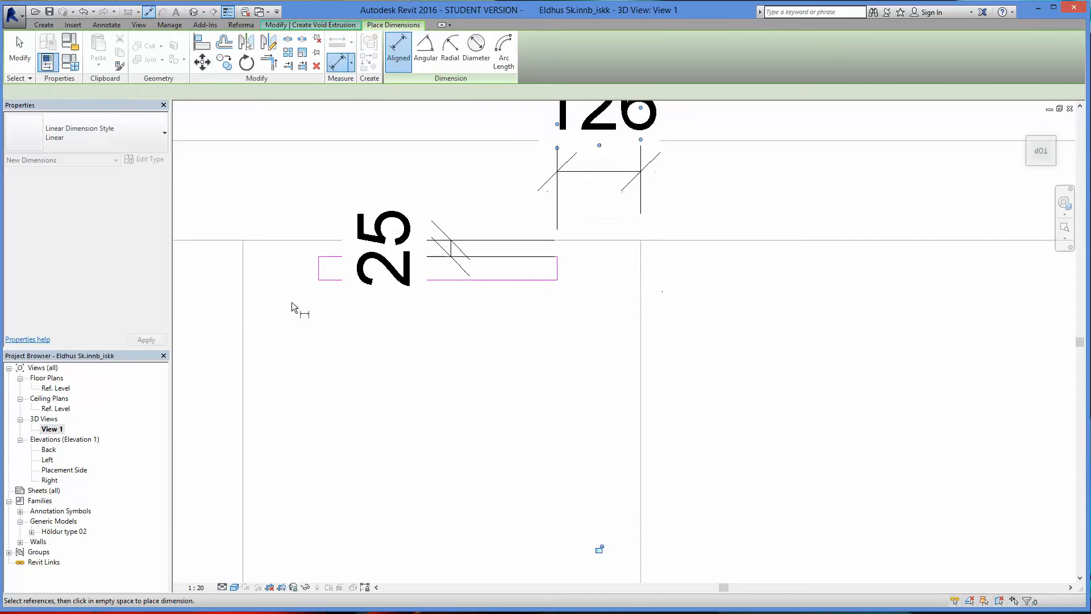
Dimension the distance from the rectangle's opposite short end to its cabinet side, and dimension the rectangle's narrow width.
click(245, 275)
click(320, 271)
scroll(335, 311, down, 1)
middle_drag(337, 316, 343, 404)
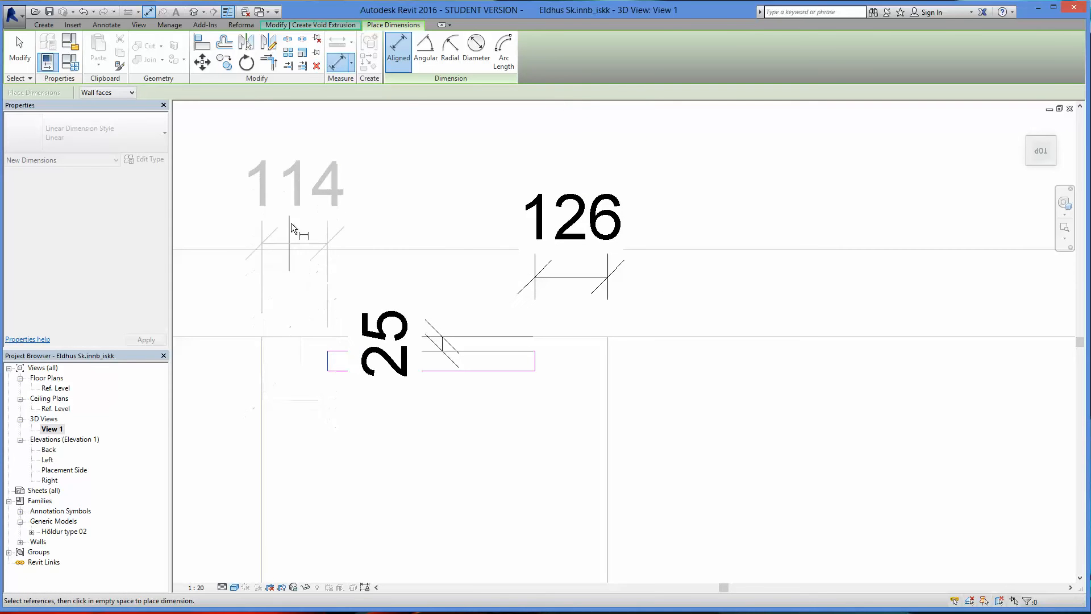
click(291, 222)
click(478, 351)
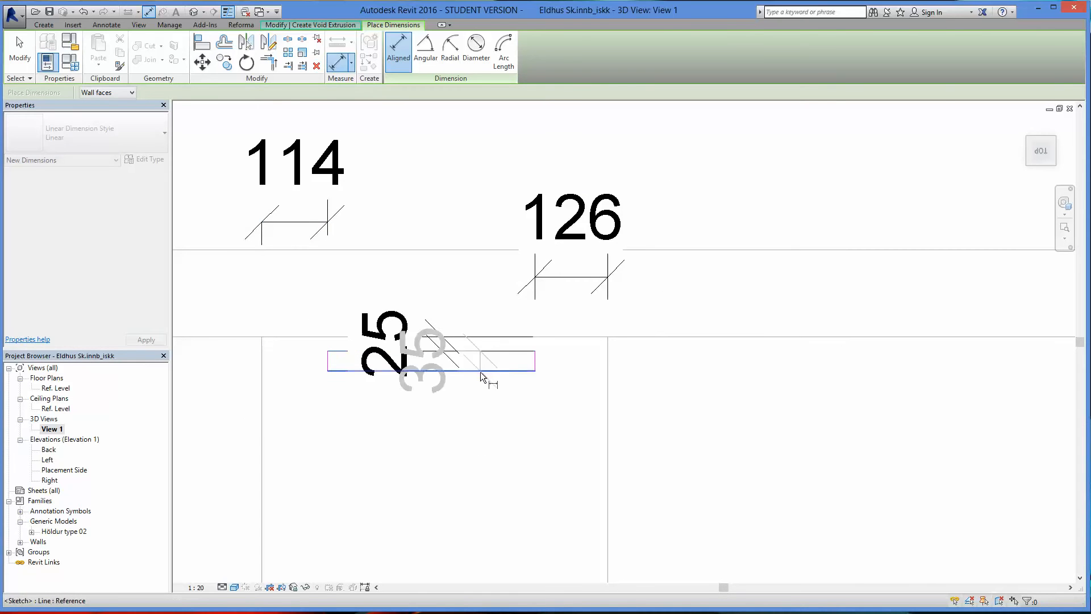
click(480, 372)
click(467, 405)
click(20, 52)
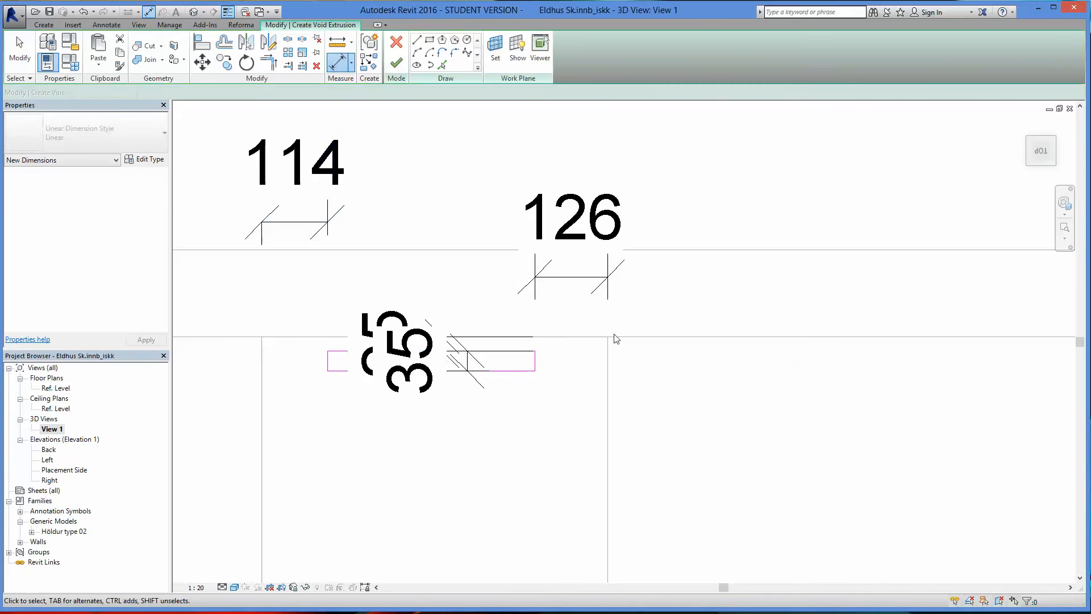
Set the first dimensioned end offset between the rectangle and the cabinet side to 120 mm and lock it.
click(535, 364)
click(570, 249)
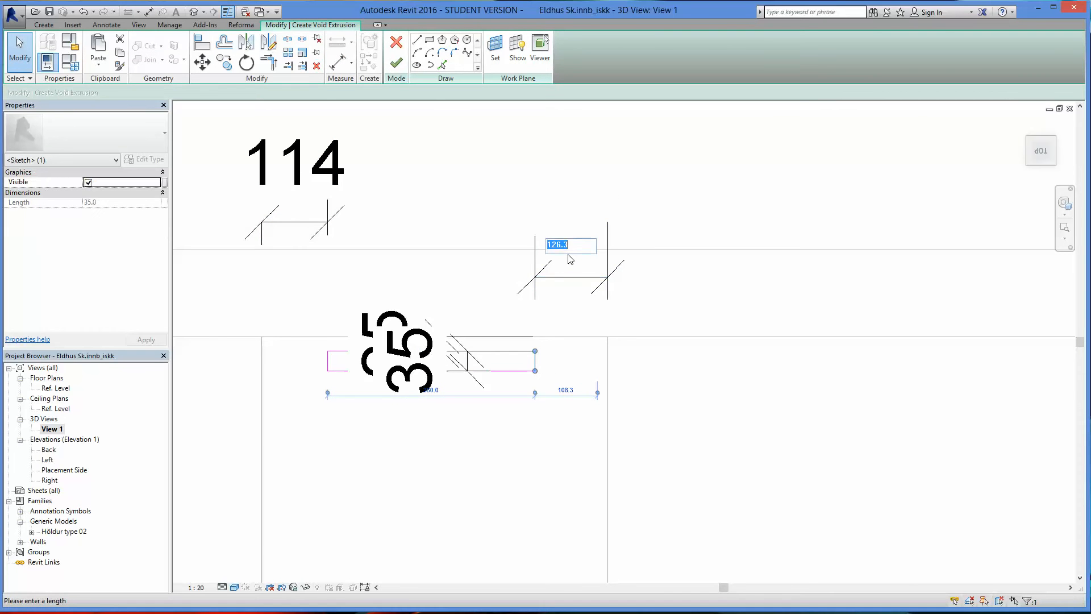
text(120)
key(Return)
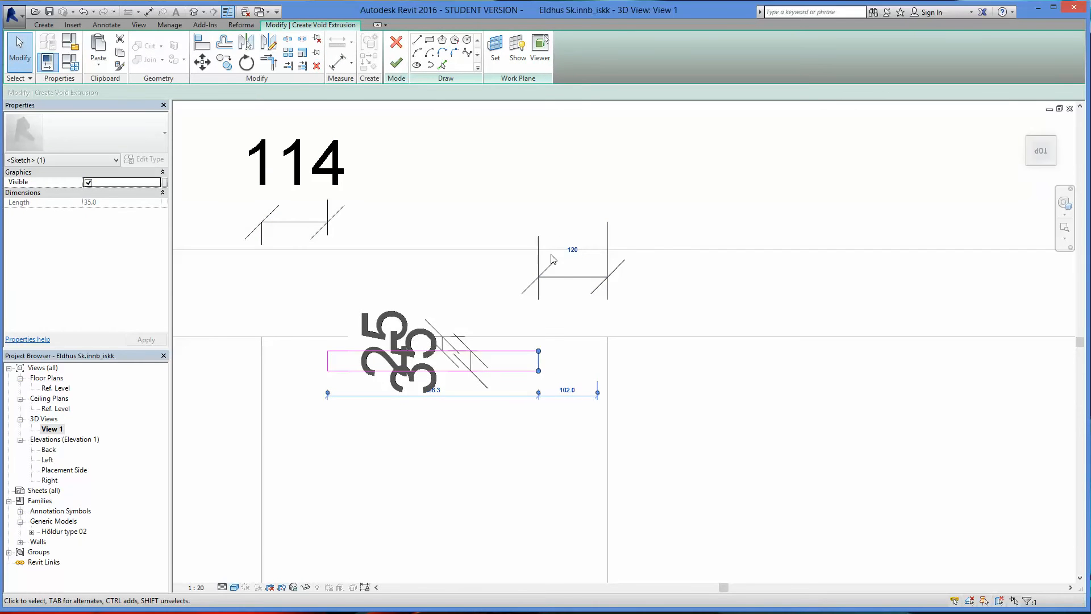
click(574, 284)
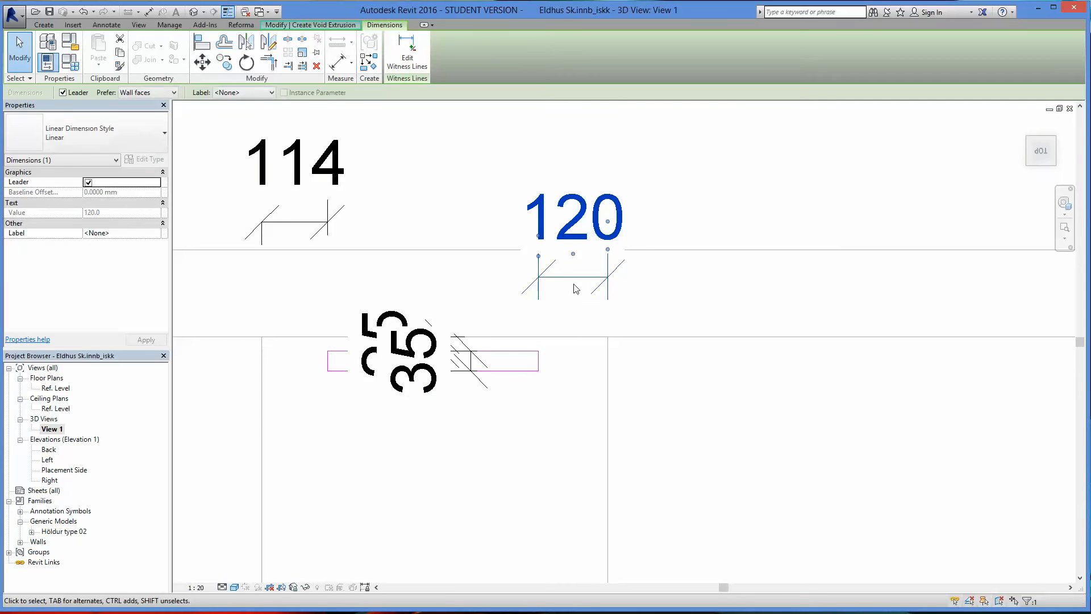
scroll(576, 295, down, 3)
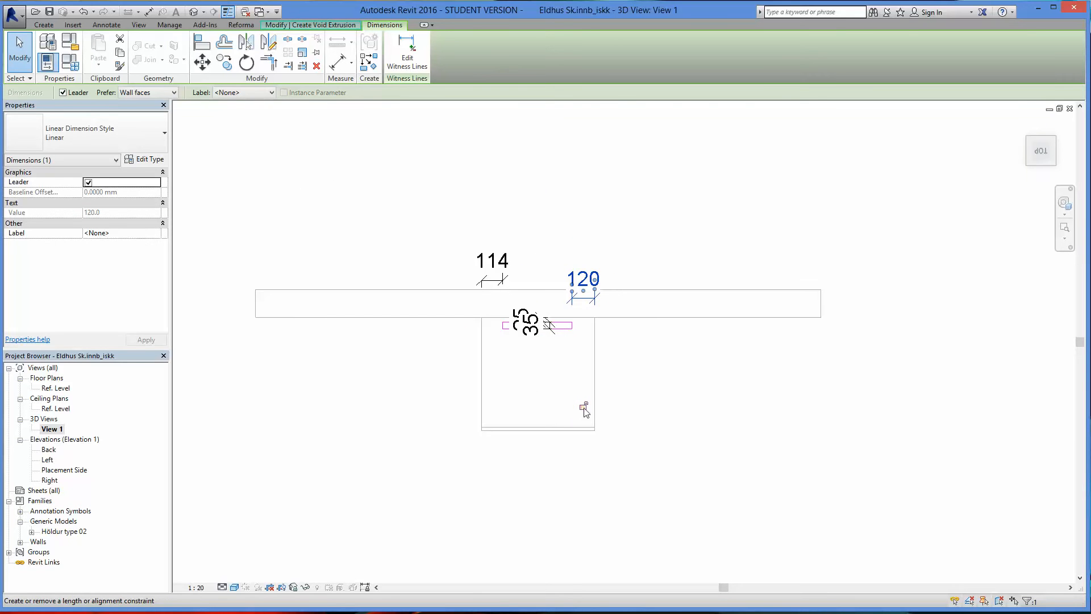
Set the temporary dimension between the rectangle's opposite short end and the cabinet side to 120 mm.
scroll(500, 301, up, 4)
click(504, 320)
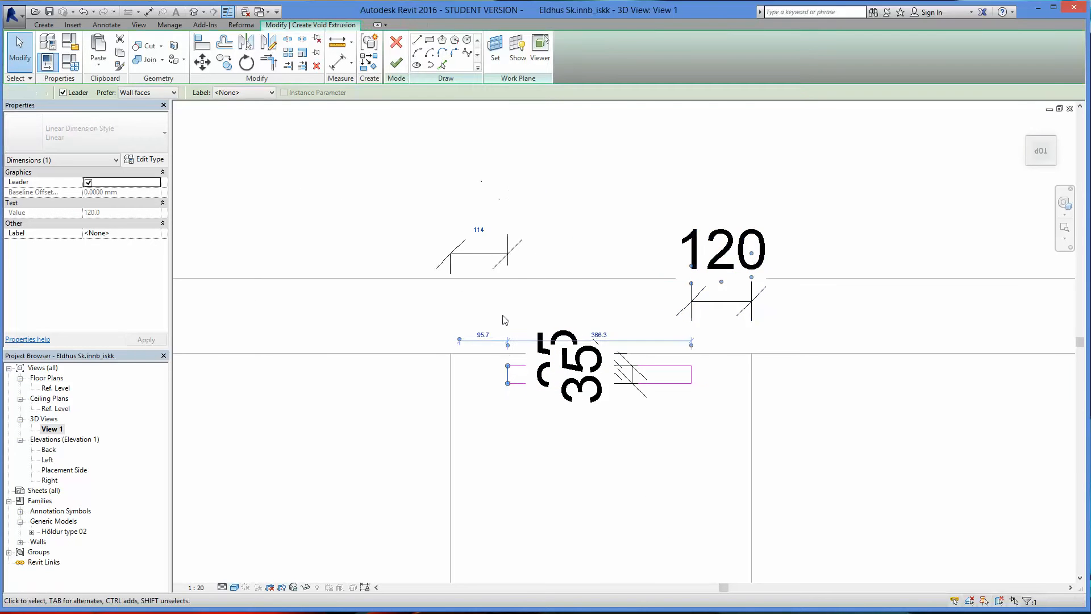
click(489, 271)
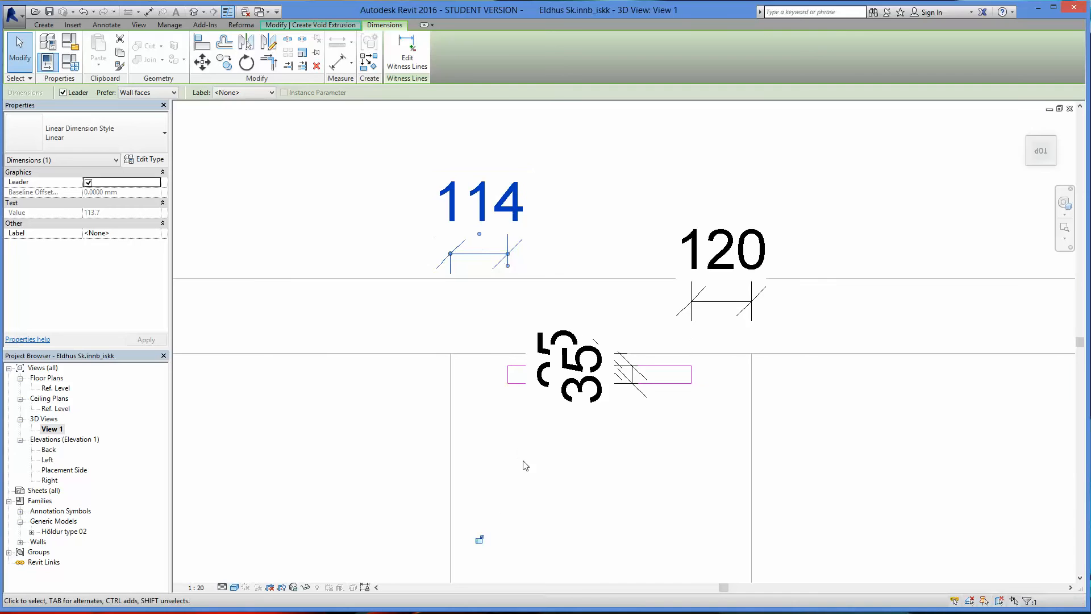
click(507, 374)
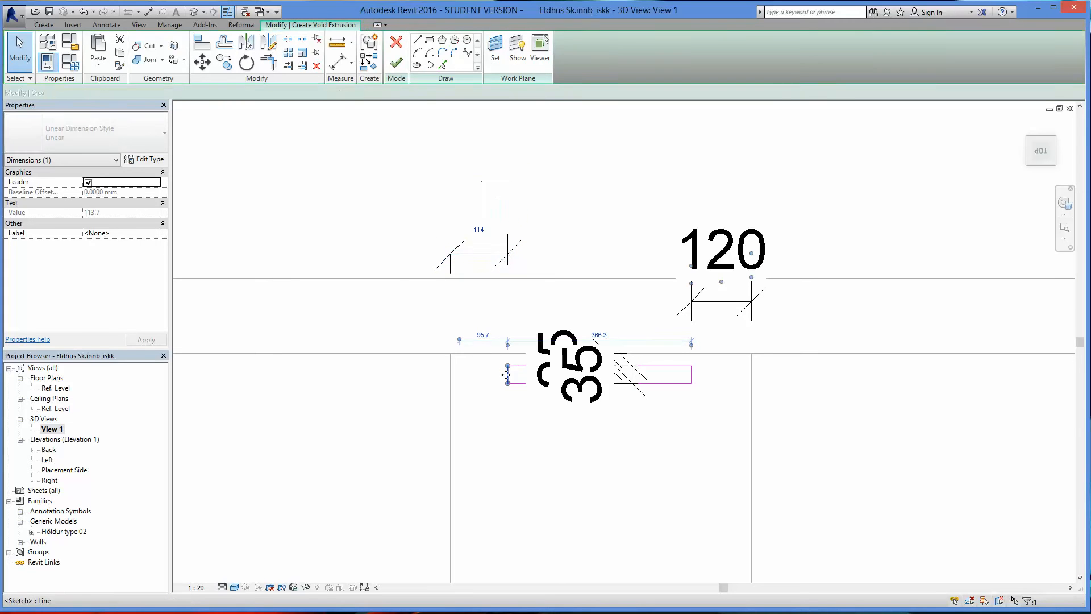
click(482, 336)
text(120)
key(Return)
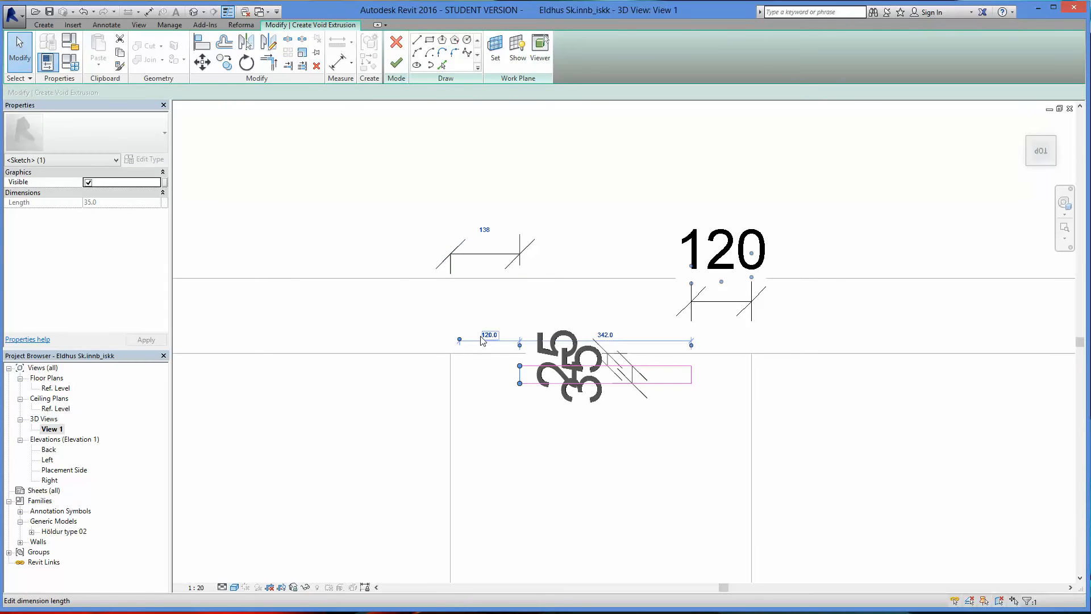
Set the gap between the wall and the rectangle's nearest long edge to 30 mm.
scroll(614, 375, up, 3)
scroll(696, 367, down, 1)
click(694, 357)
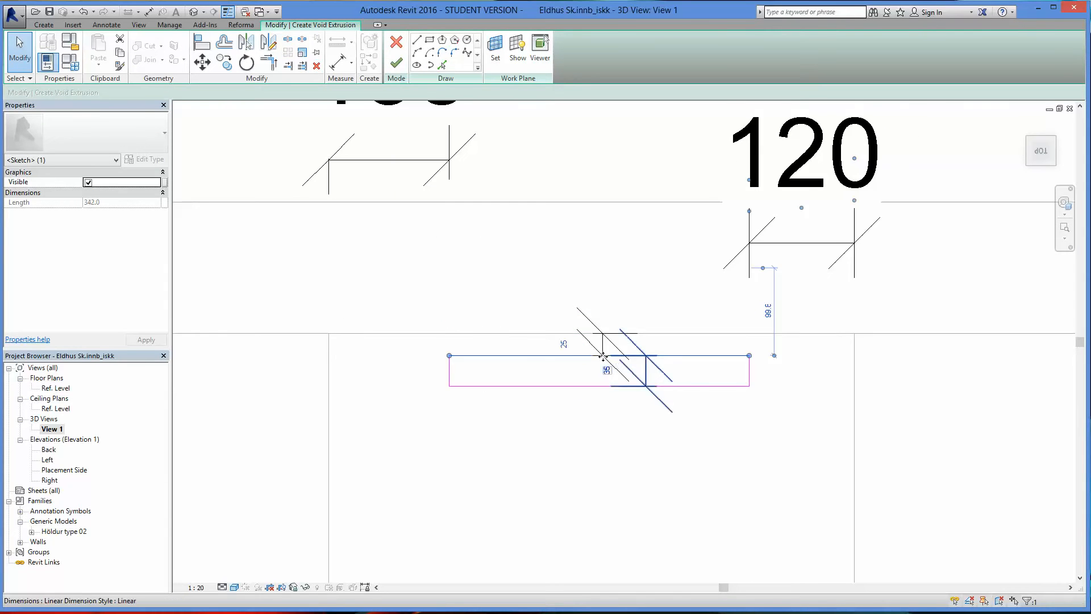
scroll(551, 340, up, 2)
click(543, 337)
text(30)
key(Return)
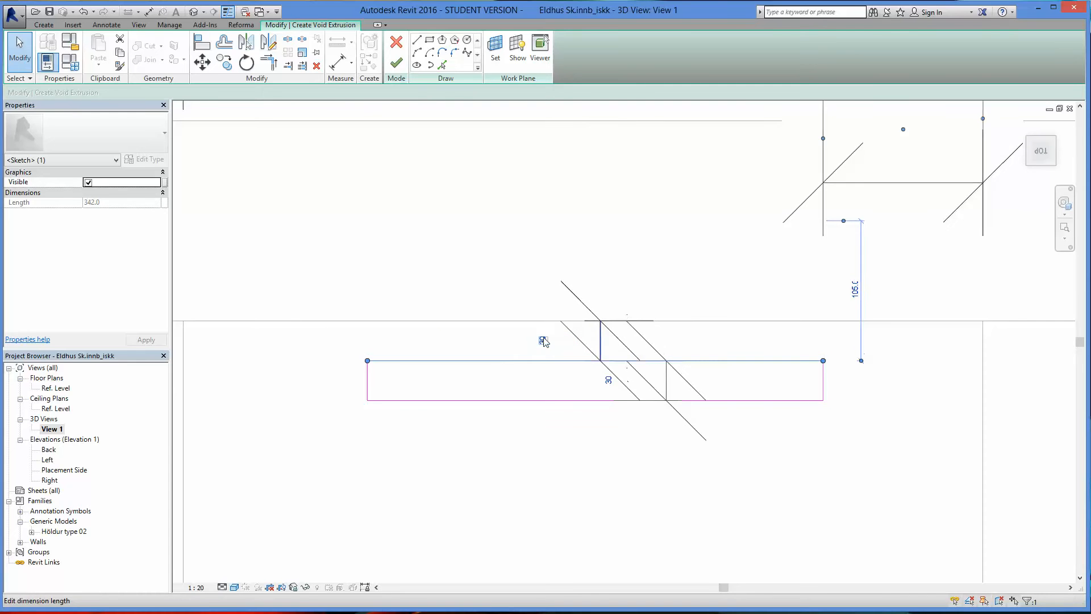
Set the rectangle's narrow width to 30 mm by repositioning its long edge farther from the wall.
click(568, 402)
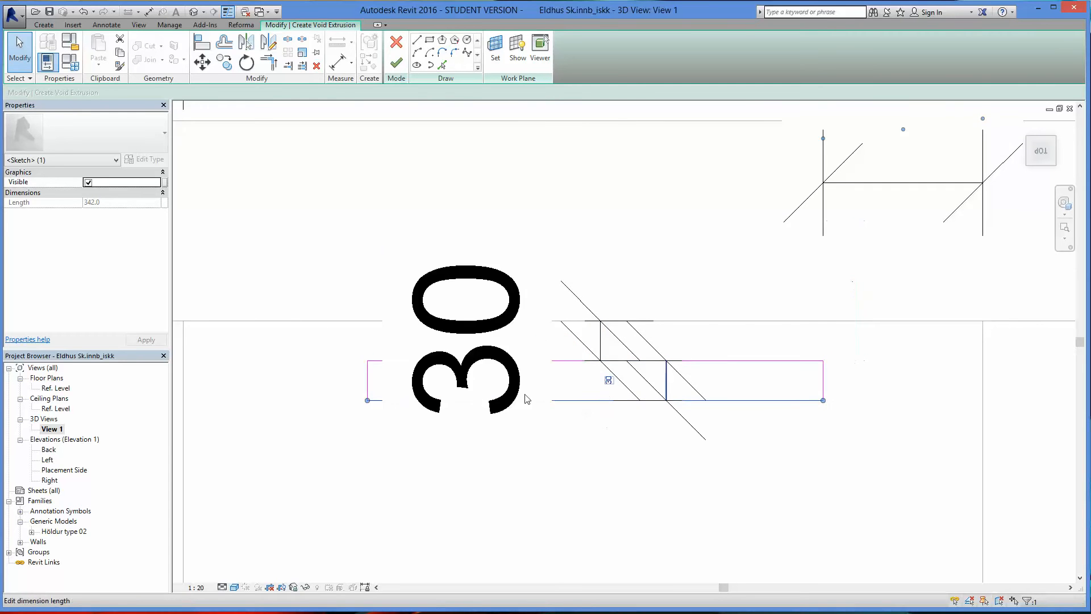
click(609, 380)
text(3)
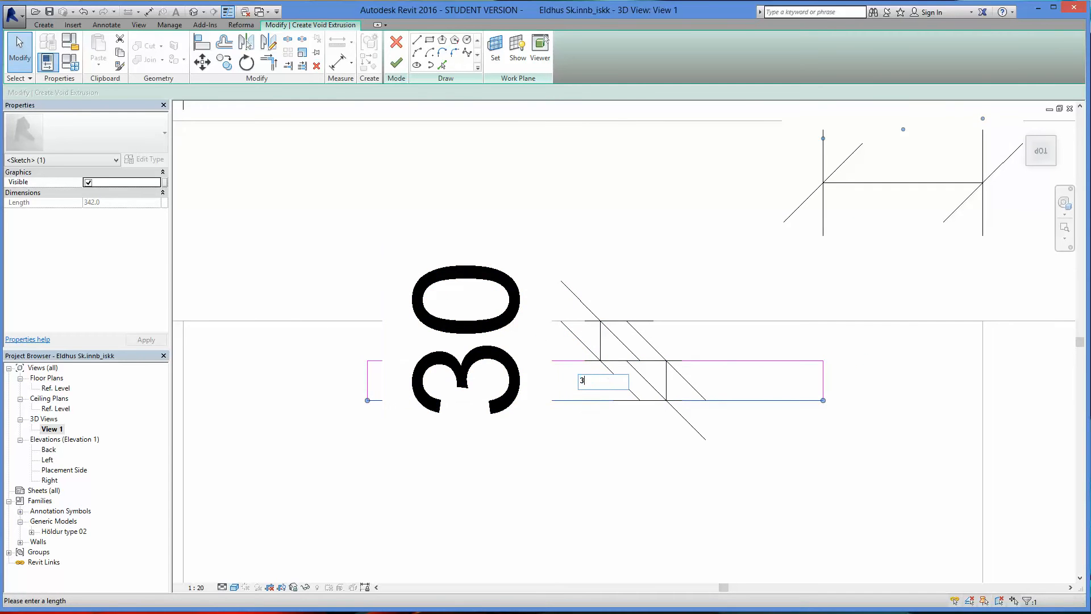
text(0)
key(Return)
Lock the dimensions for the rectangle's width and its gap to the wall.
click(701, 434)
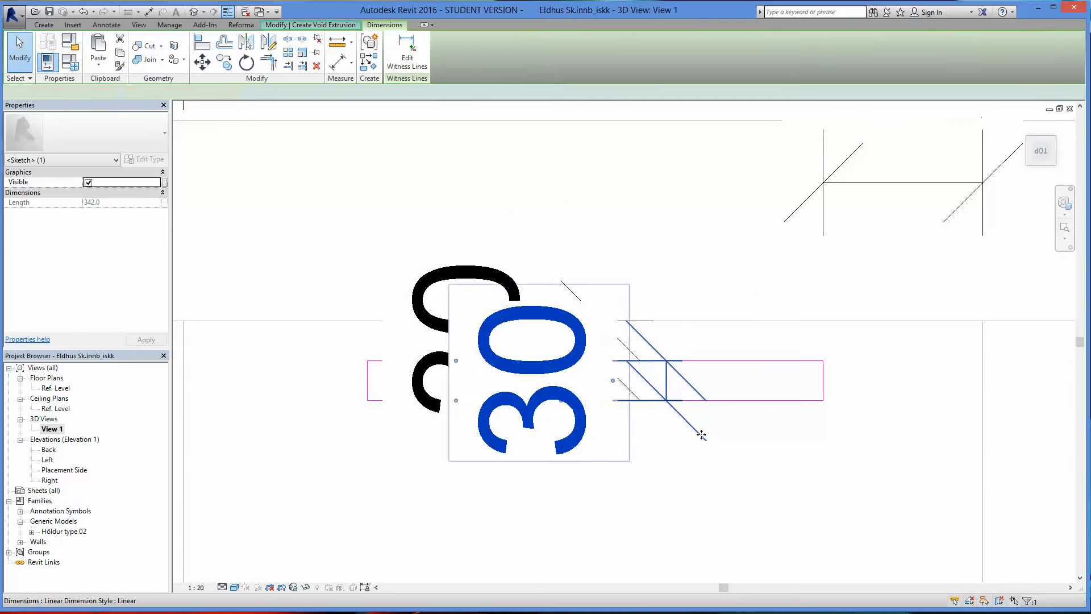
scroll(701, 434, down, 4)
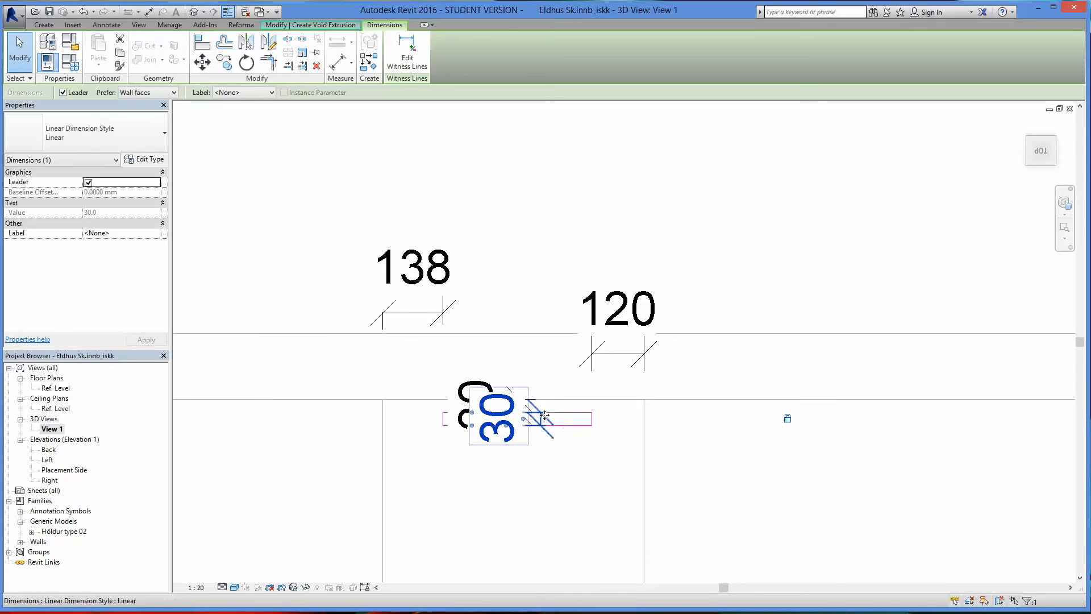
click(463, 390)
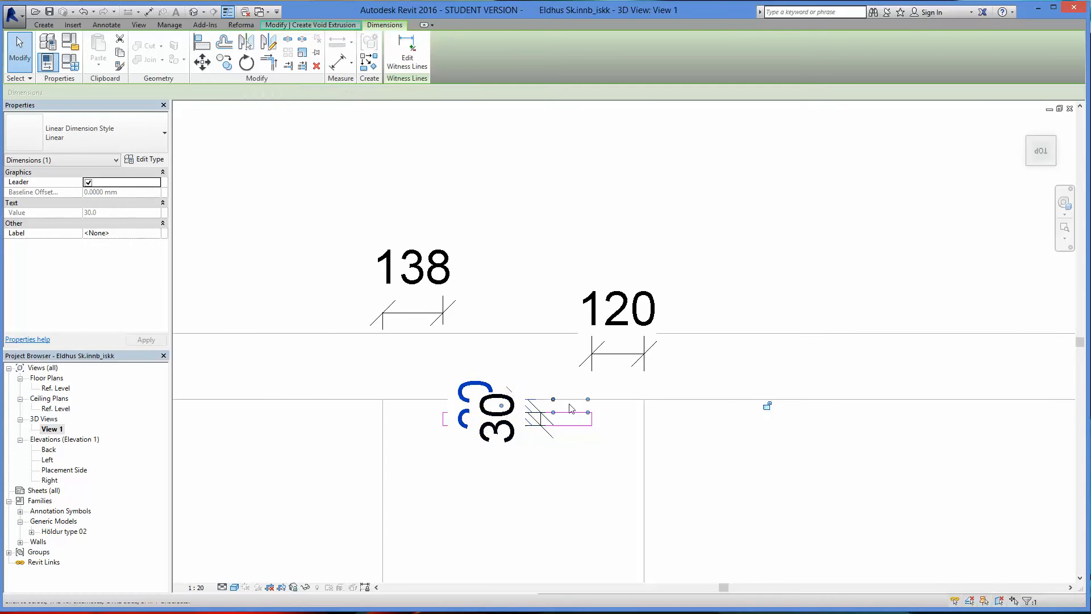
scroll(746, 485, down, 2)
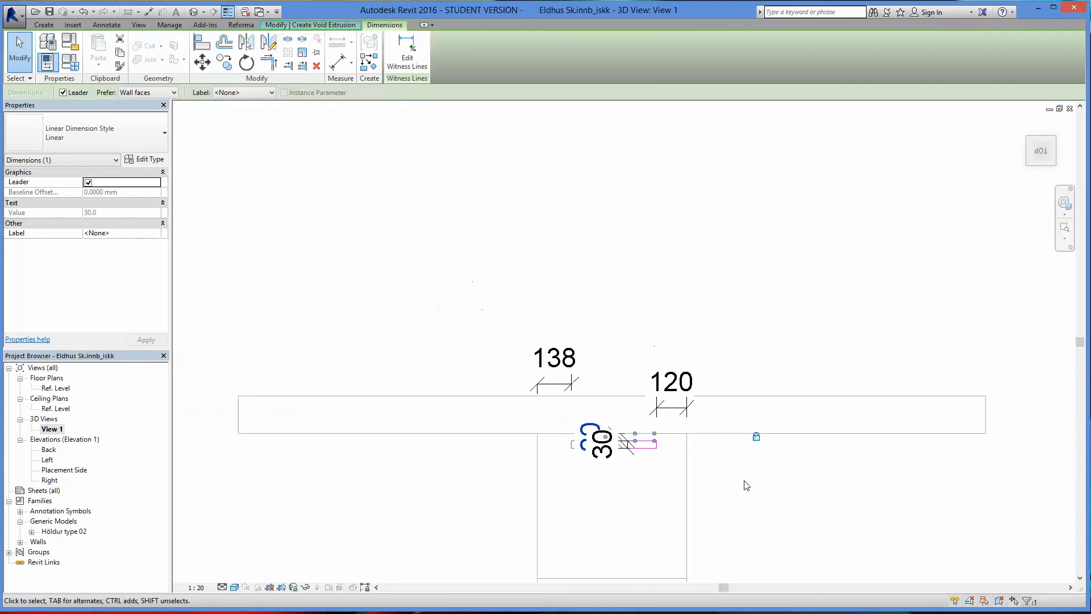
scroll(746, 485, down, 1)
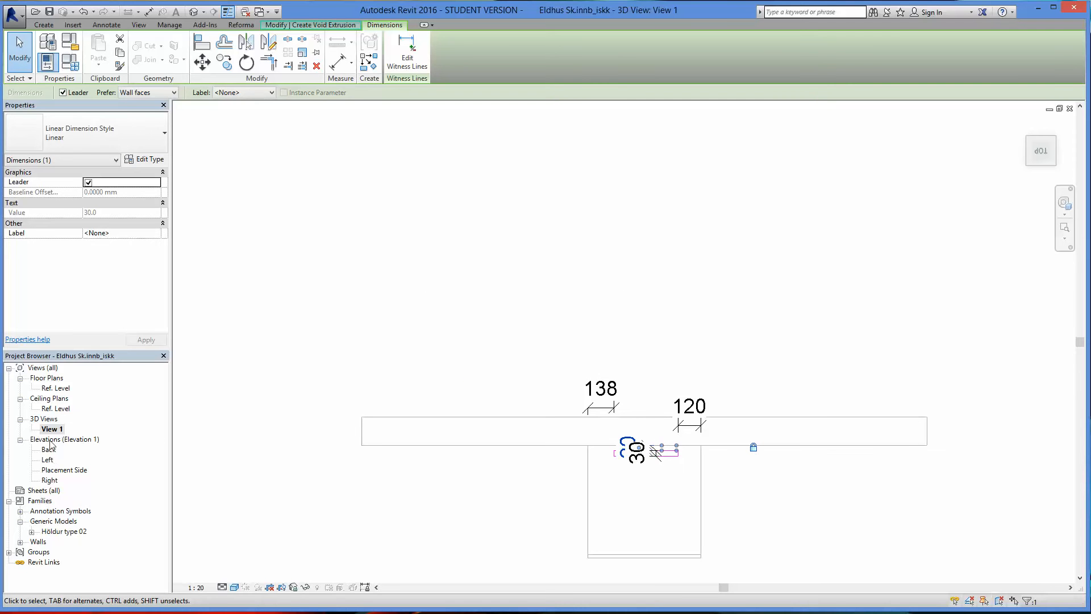
Finish the void extrusion sketch on the cabinet's top panel.
shift+middle_drag(715, 477, 567, 250)
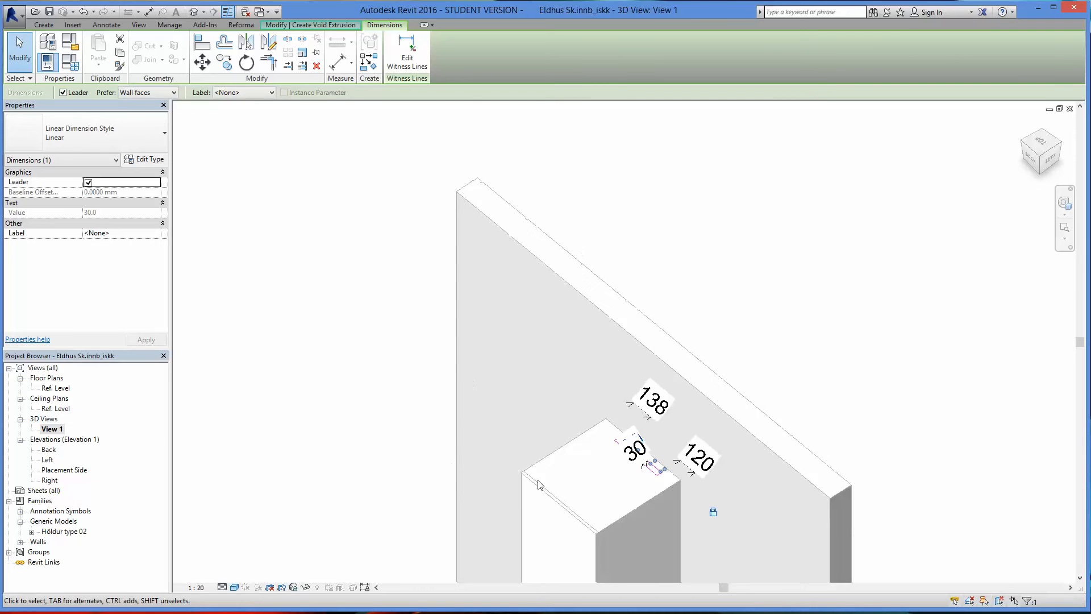
scroll(556, 481, up, 2)
middle_drag(635, 480, 541, 386)
scroll(541, 386, down, 1)
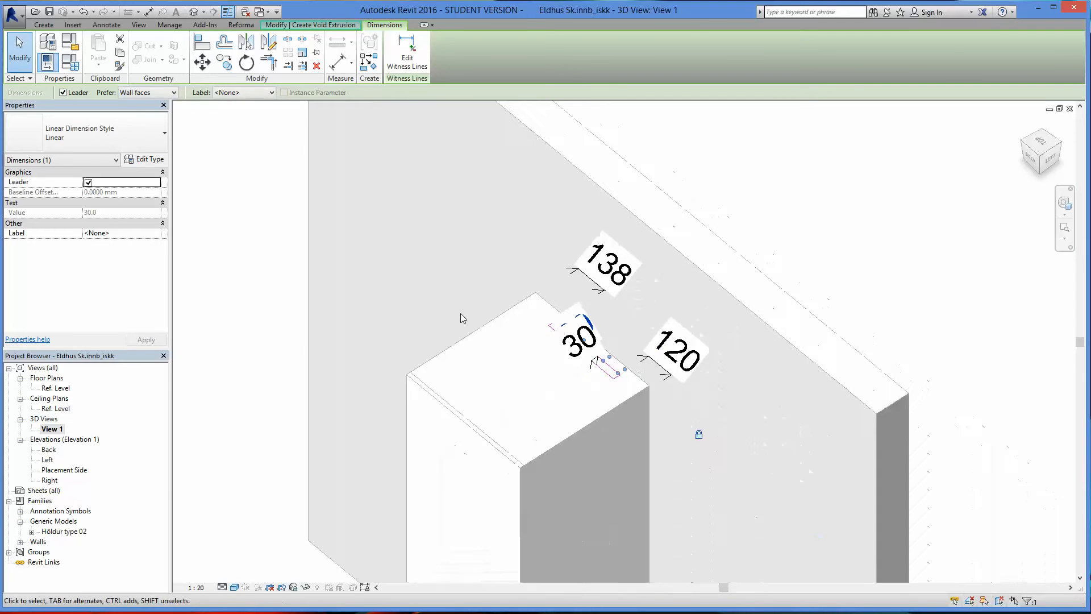
click(293, 25)
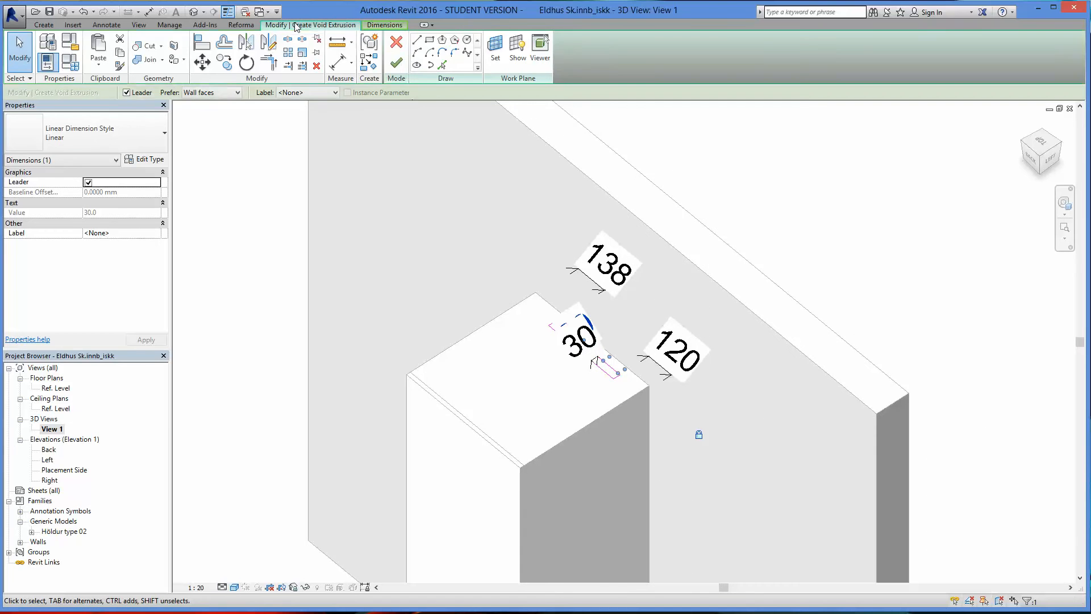
click(396, 64)
Cut the cabinet's top panel with the new void extrusion using Cut Geometry.
scroll(659, 401, up, 3)
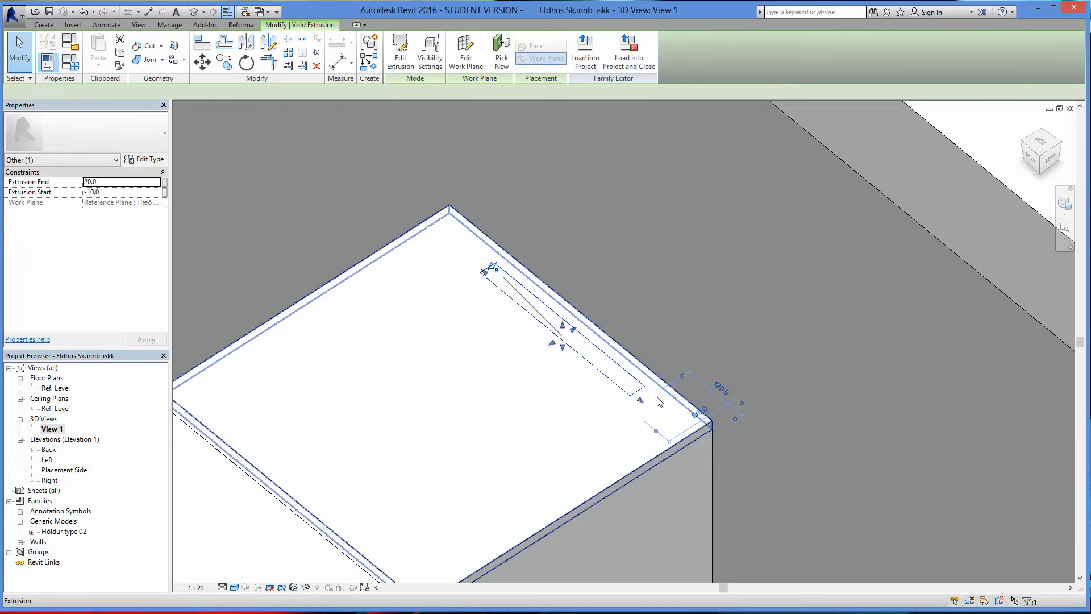
scroll(659, 402, up, 4)
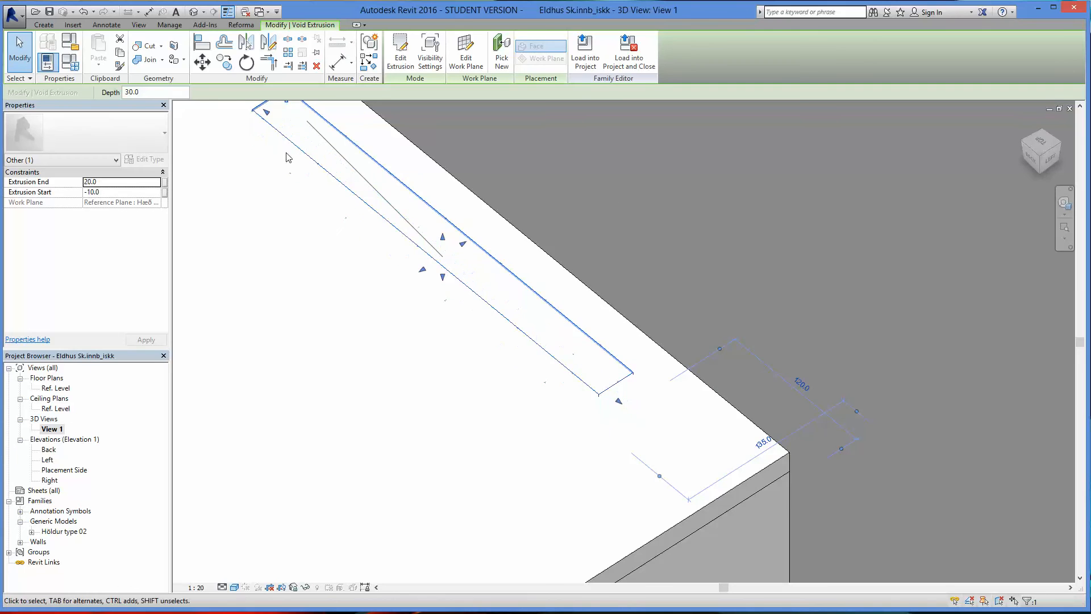
click(148, 46)
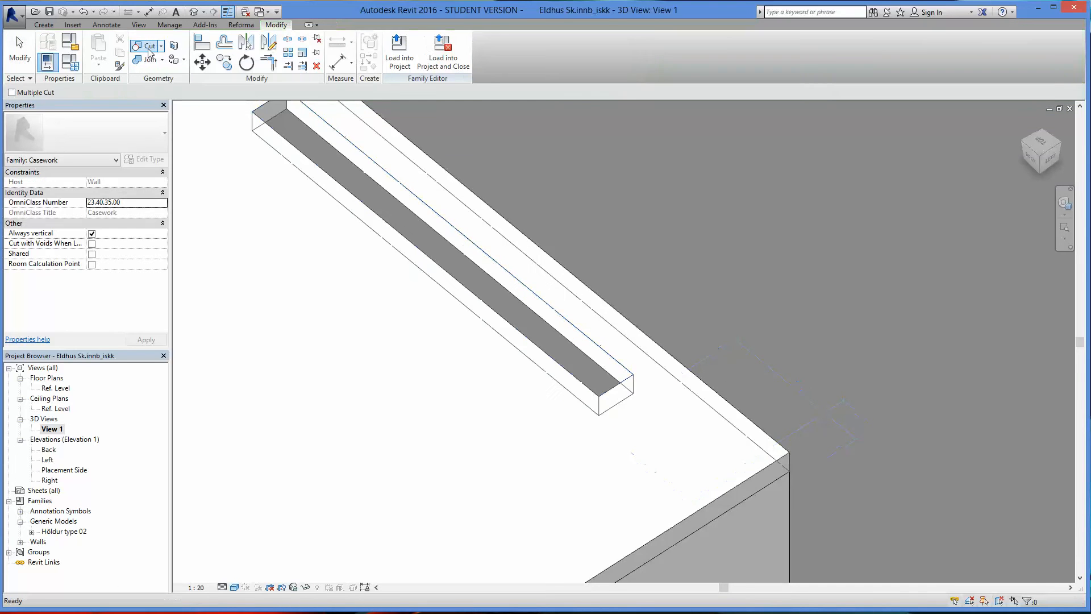
click(671, 513)
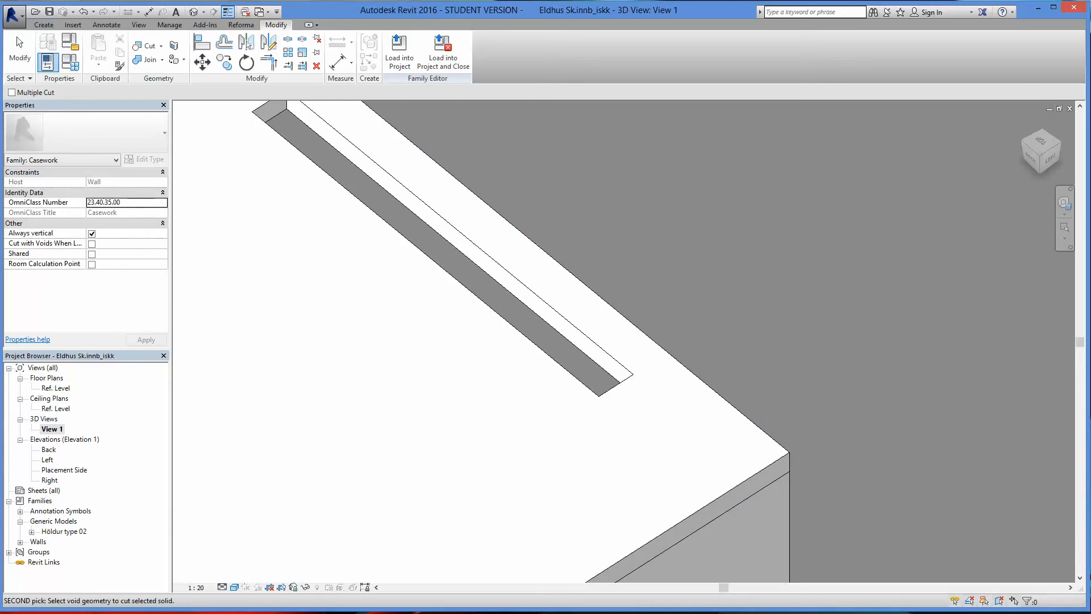
key(Escape)
scroll(486, 365, down, 5)
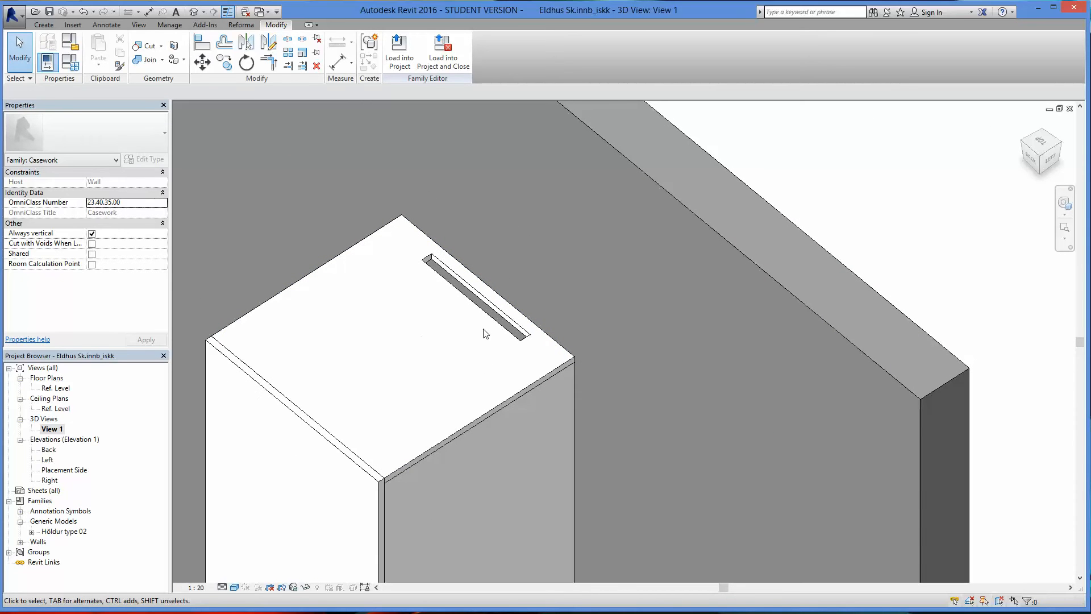
scroll(515, 335, up, 1)
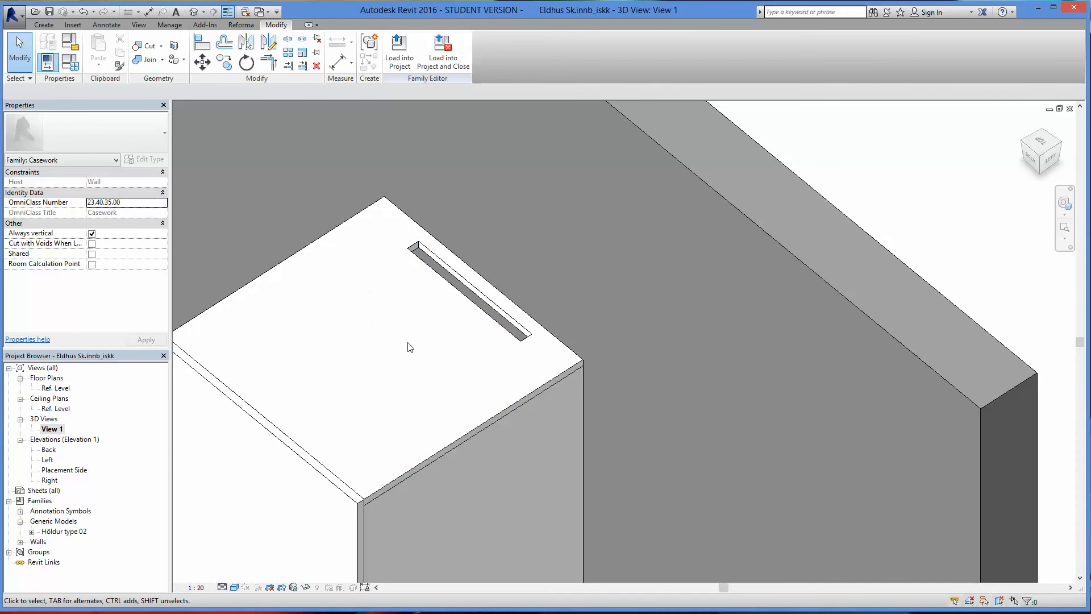
Check the cabinet from above and below in 3D, and open the Ref. Level floor plan at the cabinet.
mouse_move(409, 347)
shift+middle_down()
mouse_move(383, 299)
mouse_move(491, 296)
shift+middle_up()
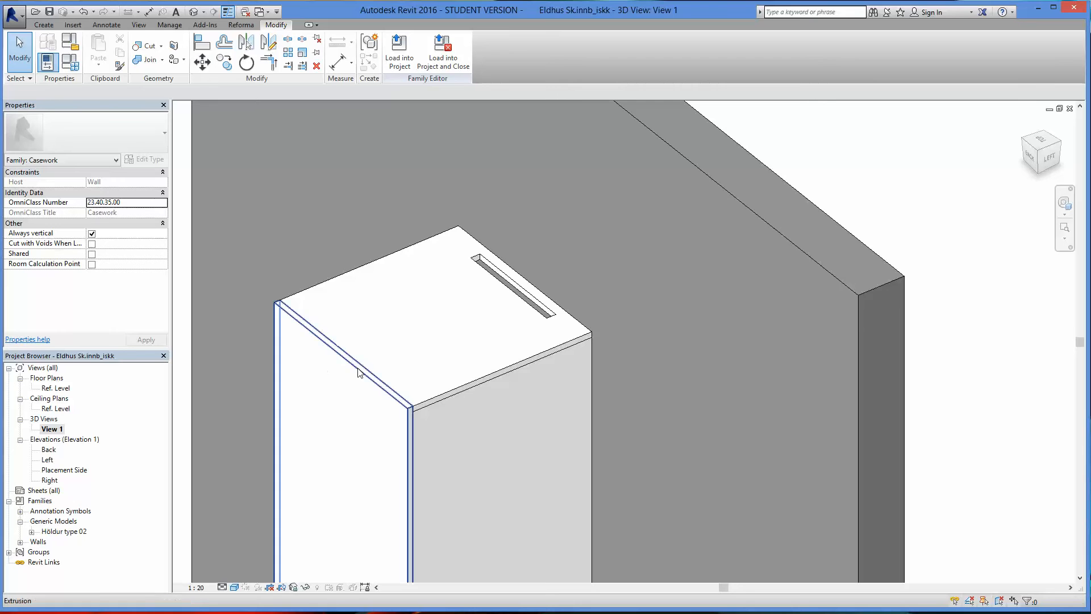
scroll(369, 383, down, 5)
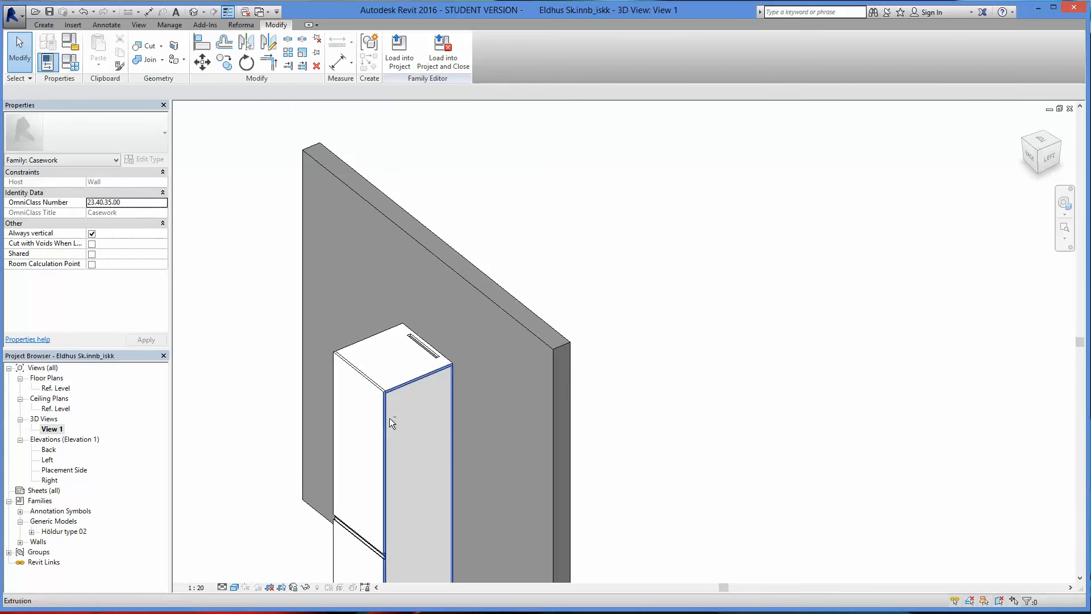
shift+middle_drag(390, 420, 366, 82)
scroll(459, 429, up, 8)
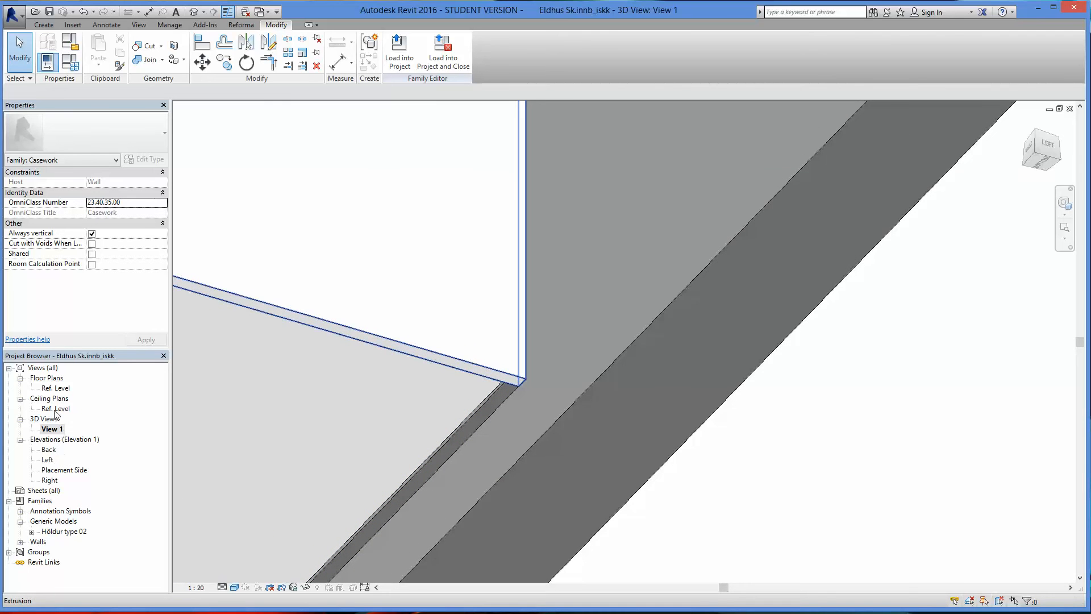
double_click(57, 389)
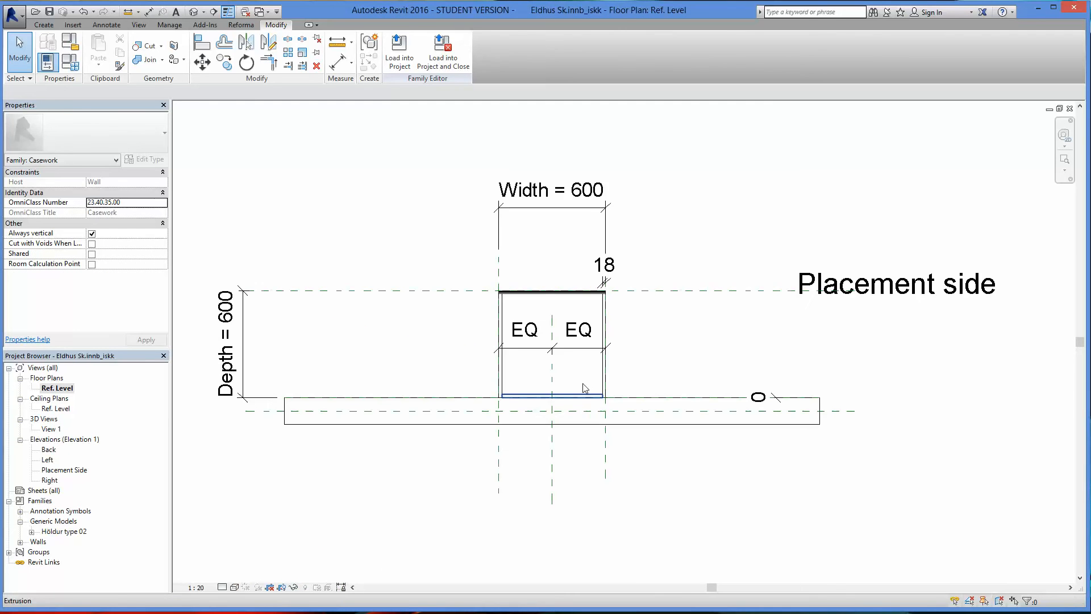
scroll(590, 400, up, 1)
middle_drag(581, 387, 510, 400)
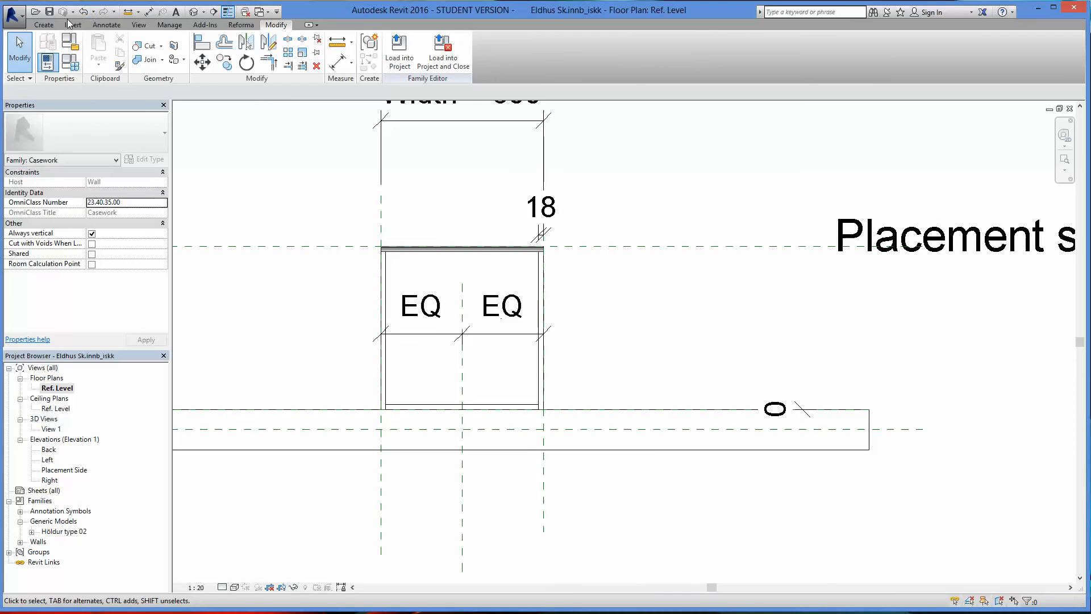
Start a void extrusion with its work plane set to Reference Plane : Hæð frá gólfi.
click(44, 24)
click(237, 67)
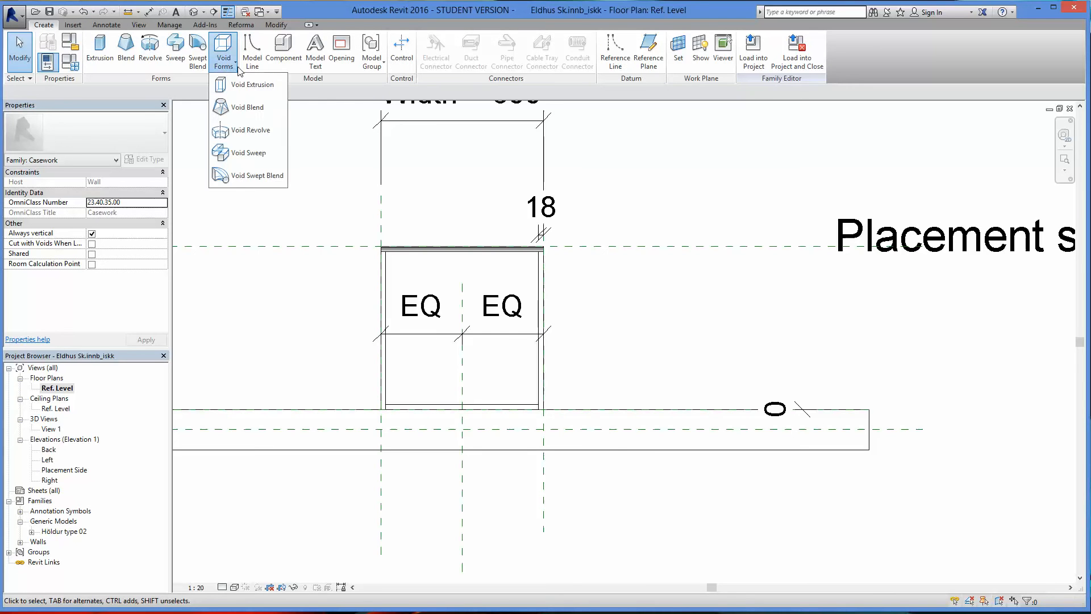
click(251, 85)
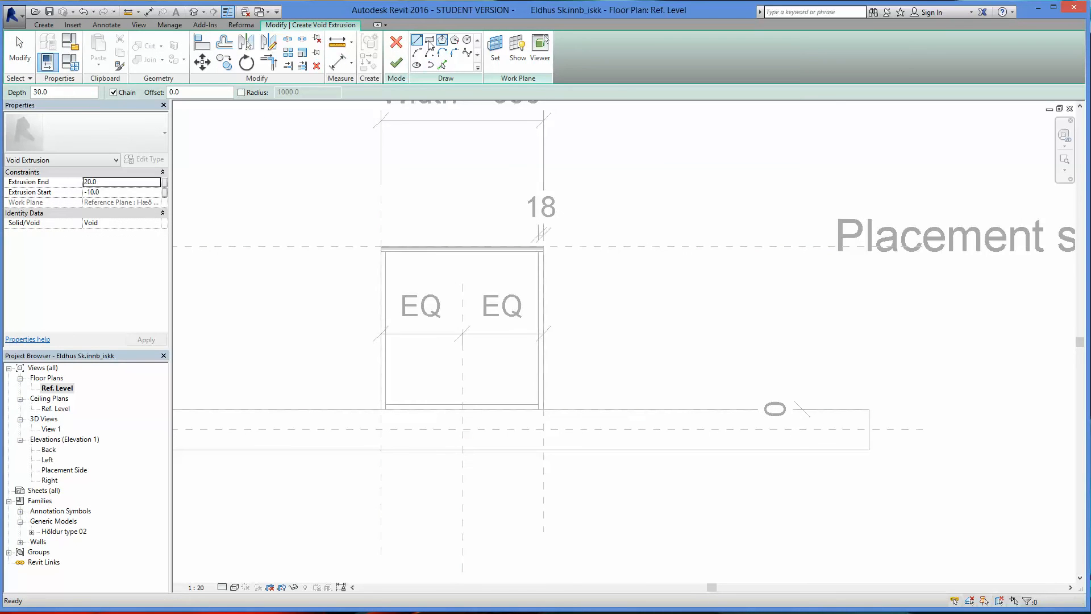
click(429, 41)
click(495, 50)
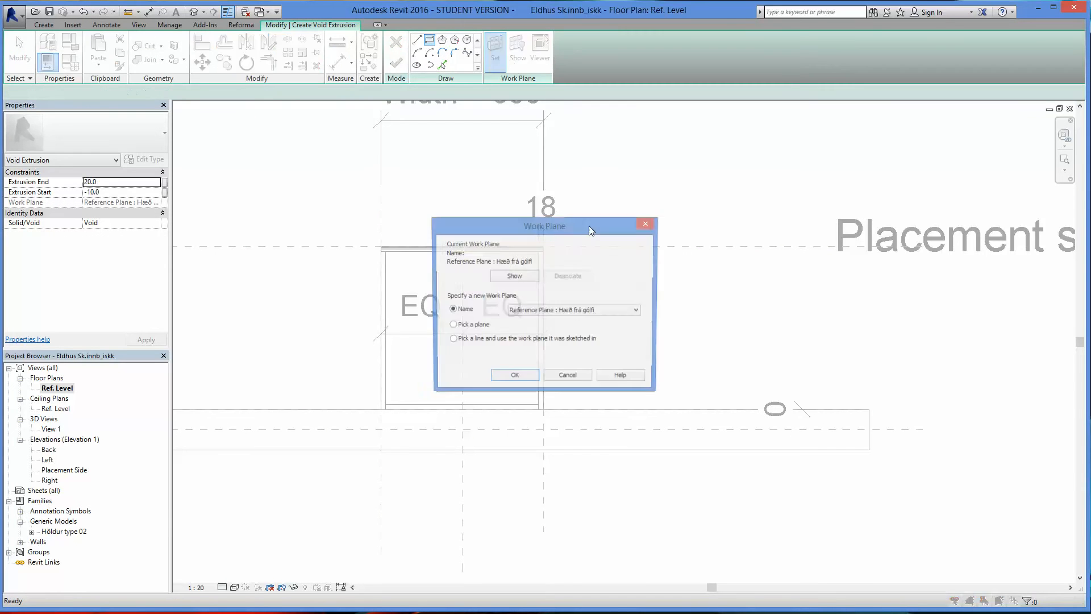
click(579, 311)
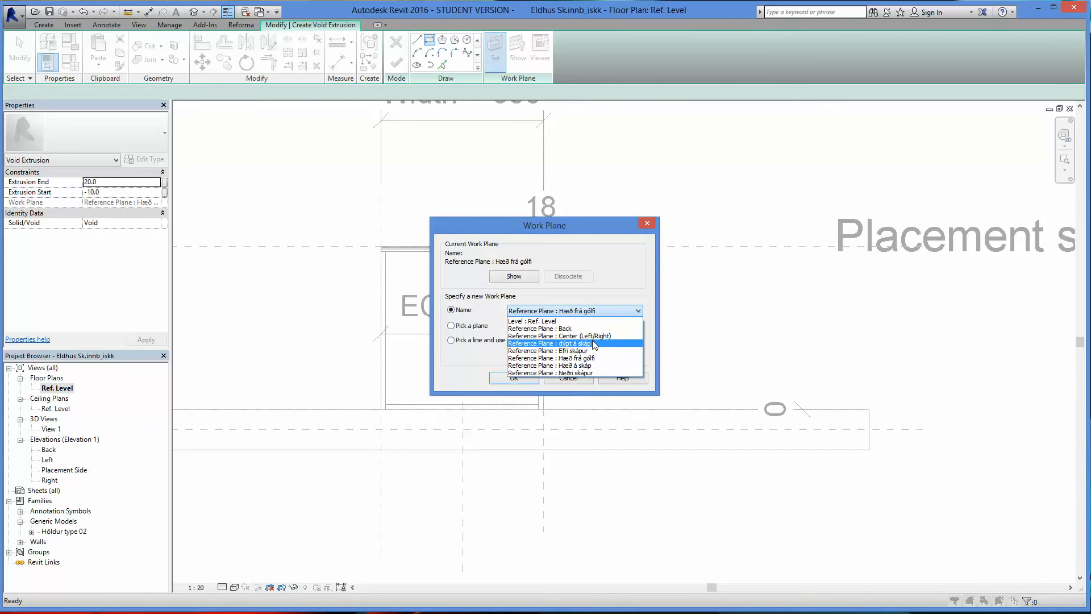
click(593, 358)
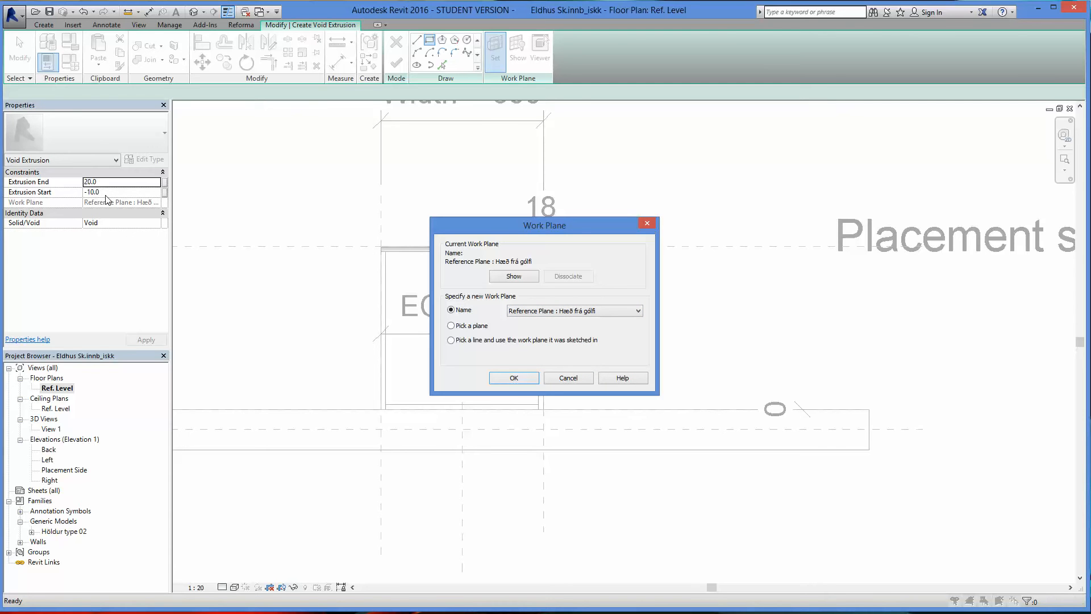
click(514, 378)
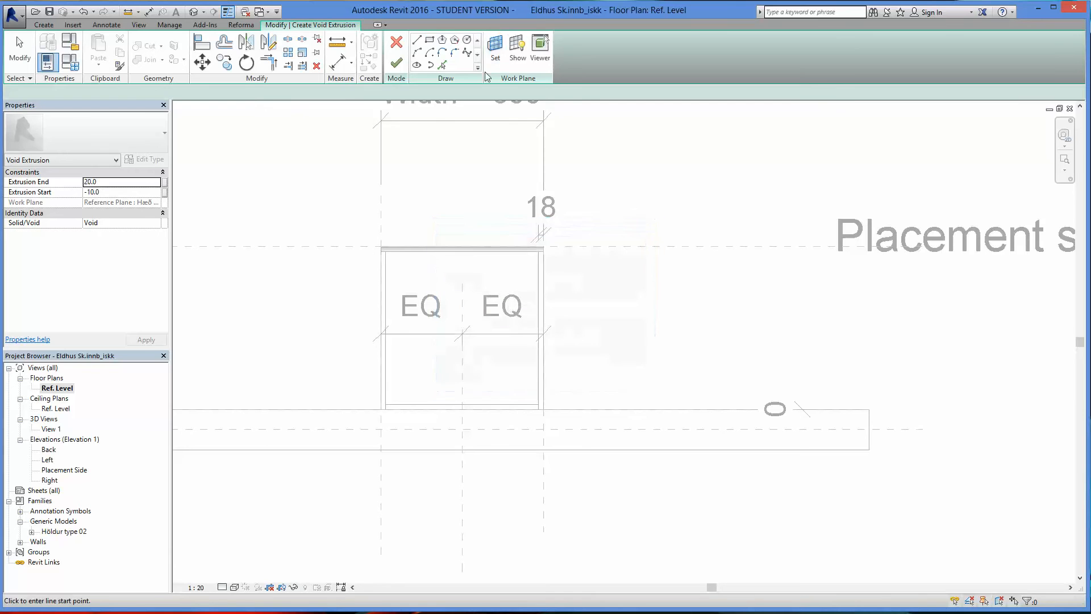
Sketch a rectangle about 410 by 15 mm inside the cabinet, parallel to the wall and close to the back panel.
click(430, 42)
scroll(462, 404, up, 4)
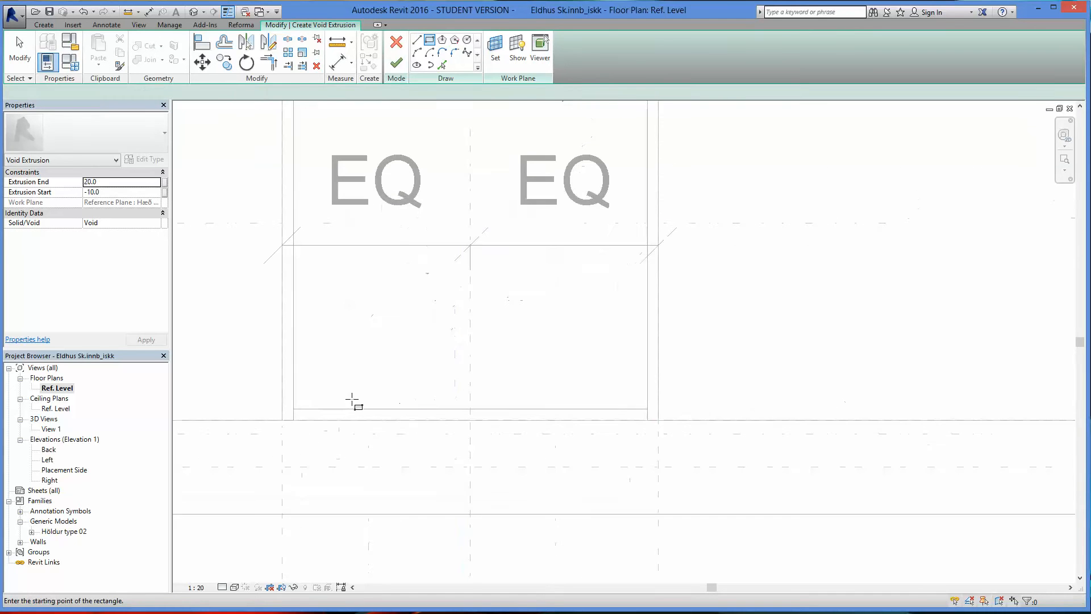
click(338, 390)
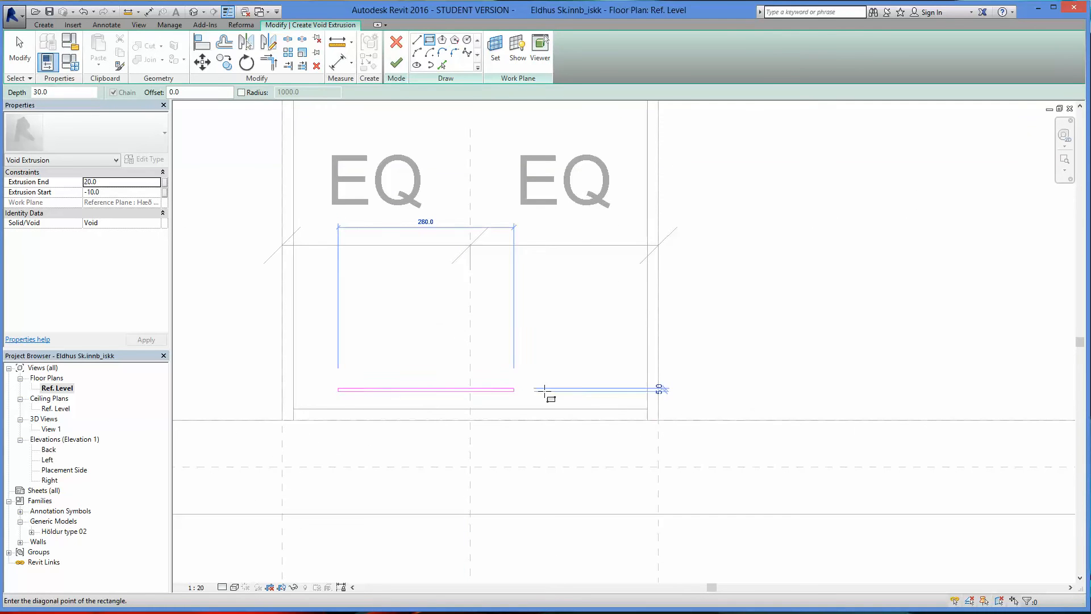
click(594, 397)
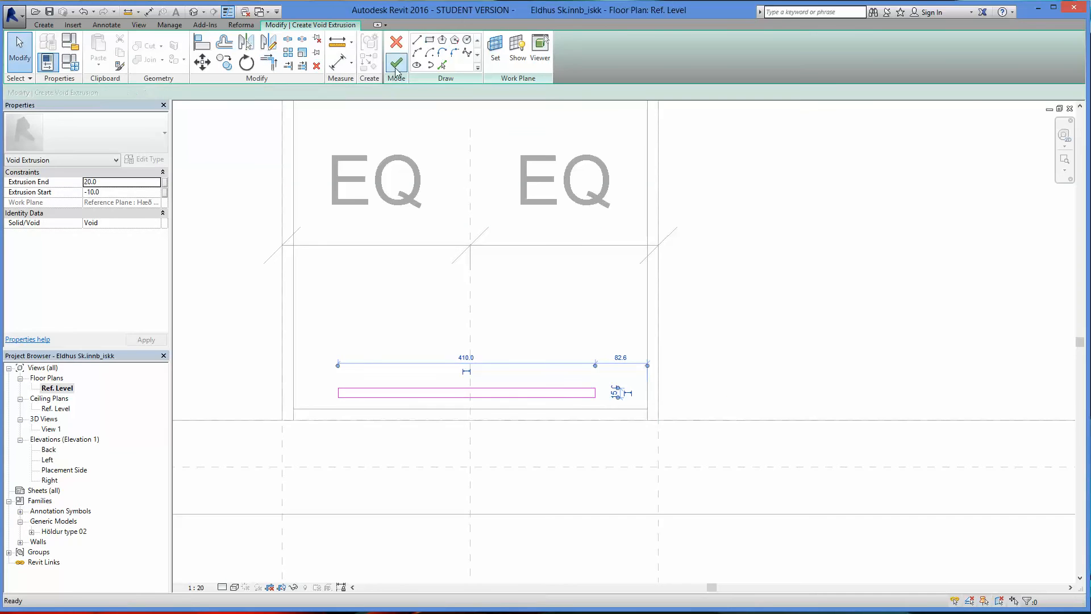
Dimension the distances from the rectangle's two short edges to the cabinet's left and right side reference planes.
click(338, 61)
scroll(326, 397, up, 3)
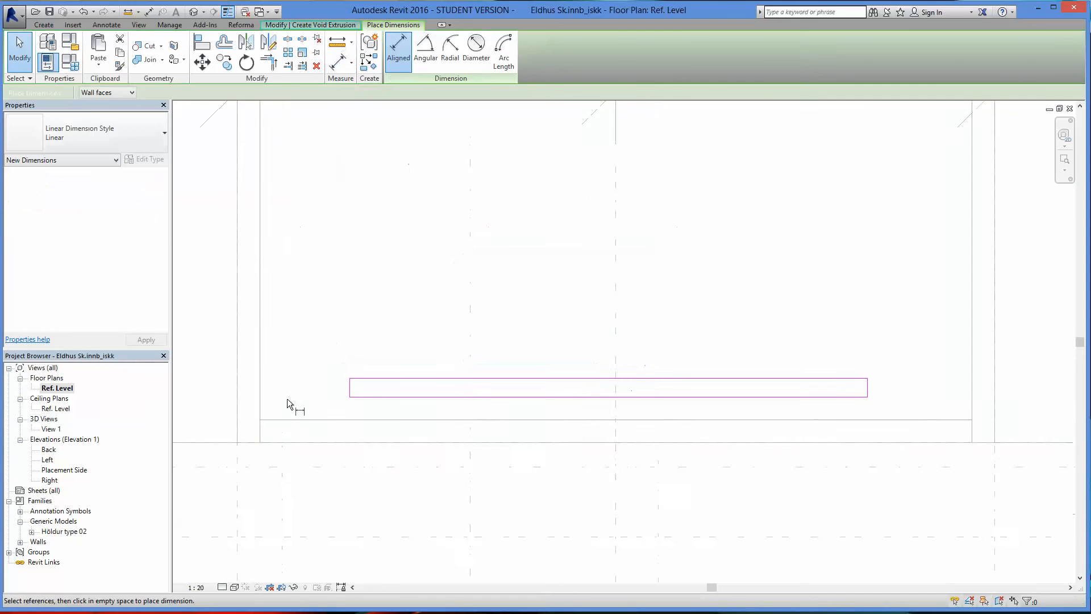
click(238, 397)
click(352, 391)
click(333, 271)
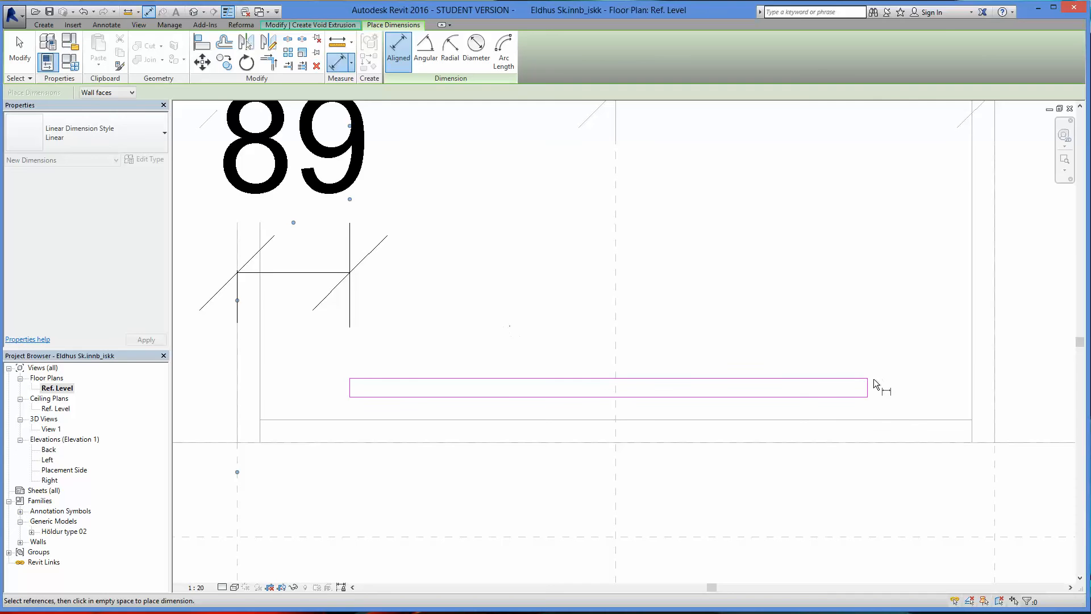
click(867, 390)
click(1000, 391)
scroll(960, 415, down, 2)
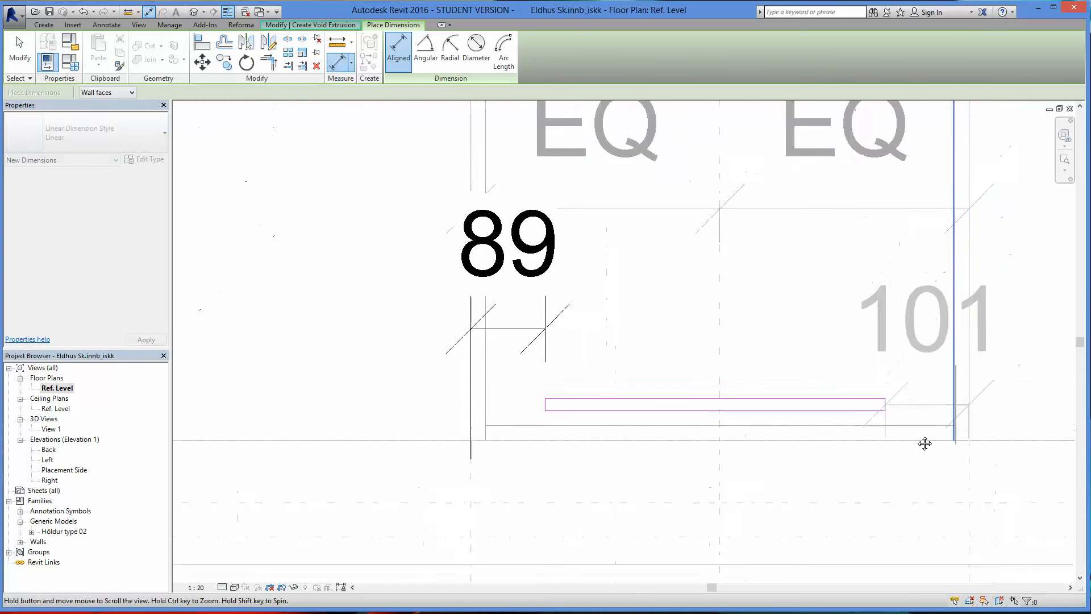
click(921, 299)
Dimension the gap between the wall face and the rectangle's nearest long edge, and the rectangle's narrow width.
click(770, 475)
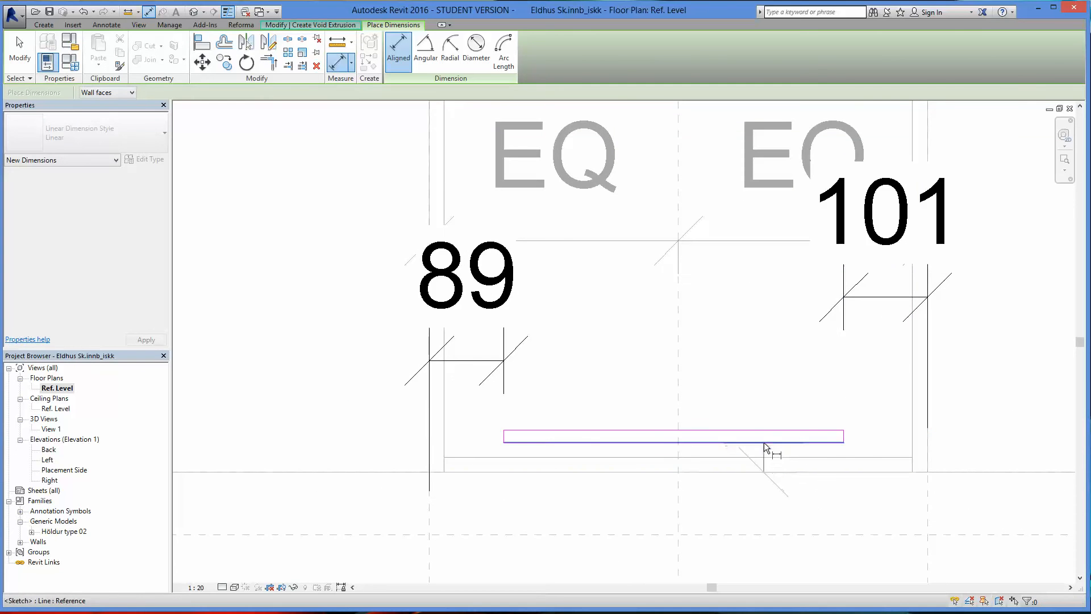
click(763, 442)
click(810, 422)
click(653, 442)
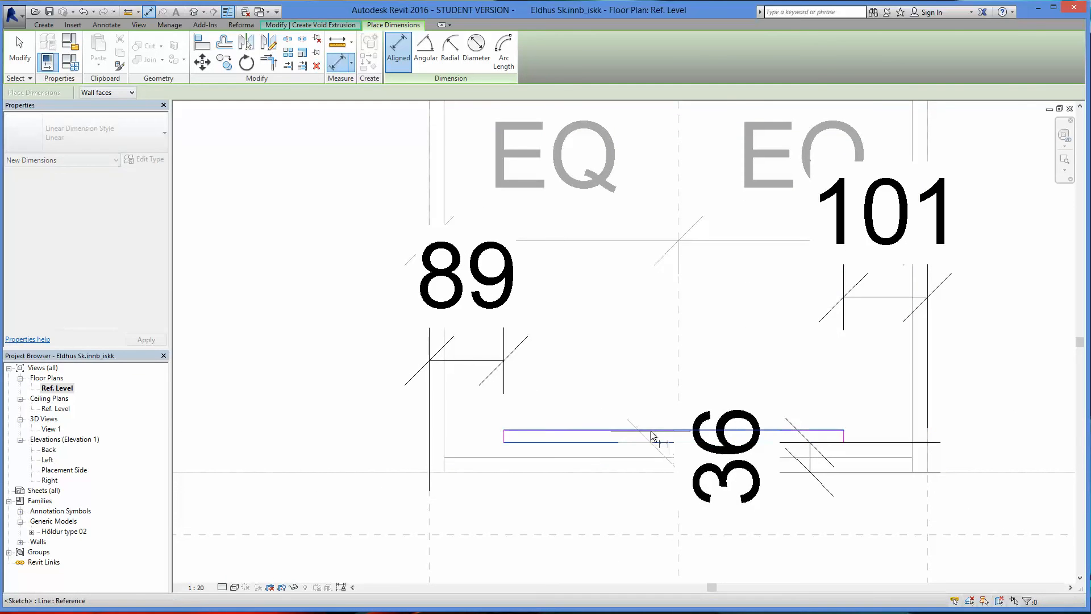
click(653, 431)
click(651, 364)
click(20, 51)
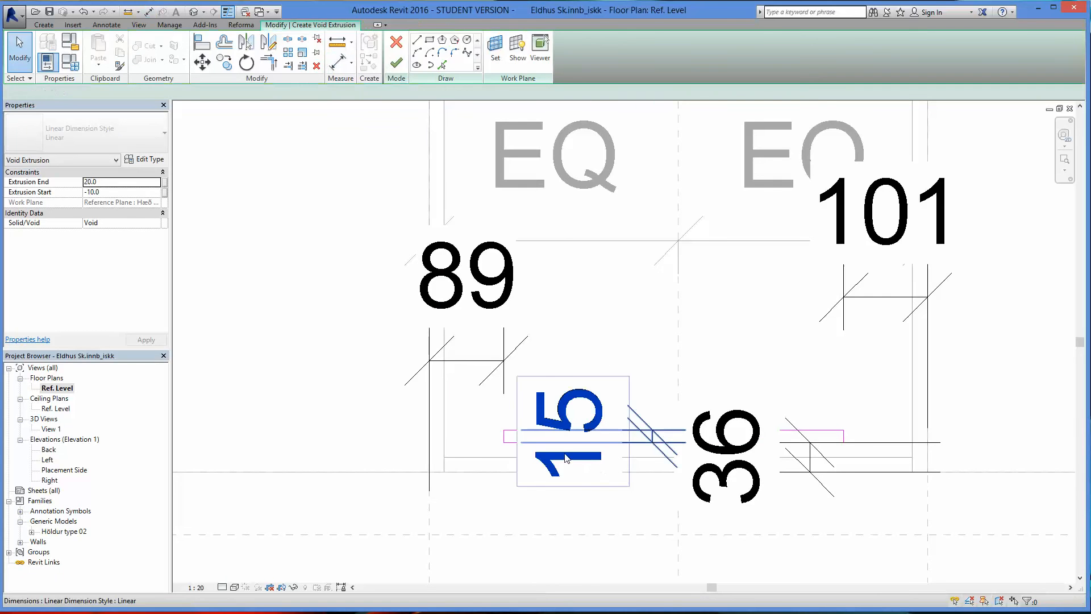
Set the distance from the cabinet's left side plane to the rectangle's left short edge to 125 mm.
click(464, 323)
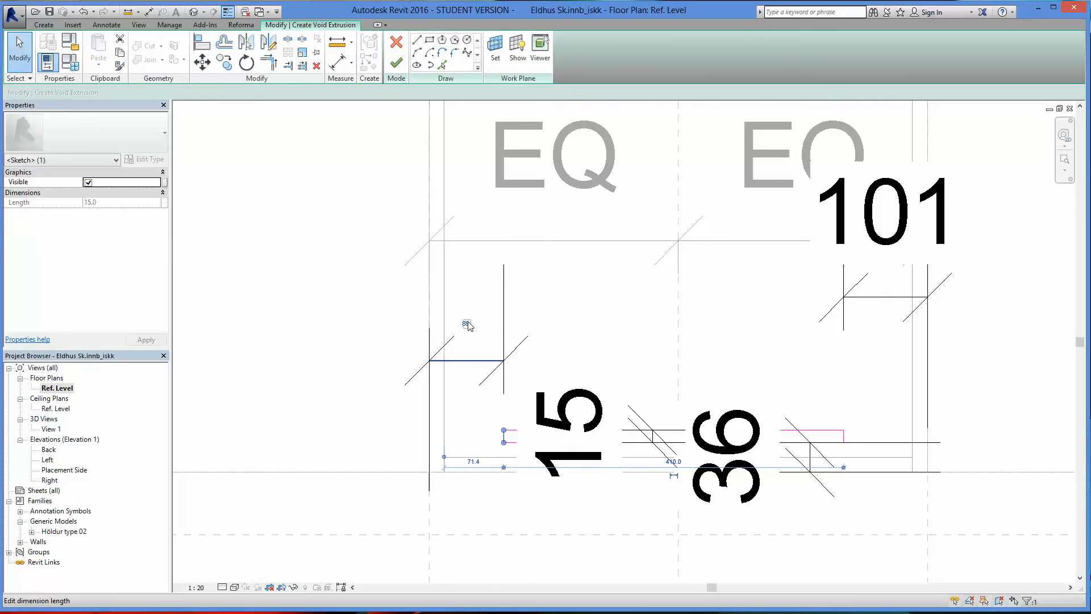
click(467, 320)
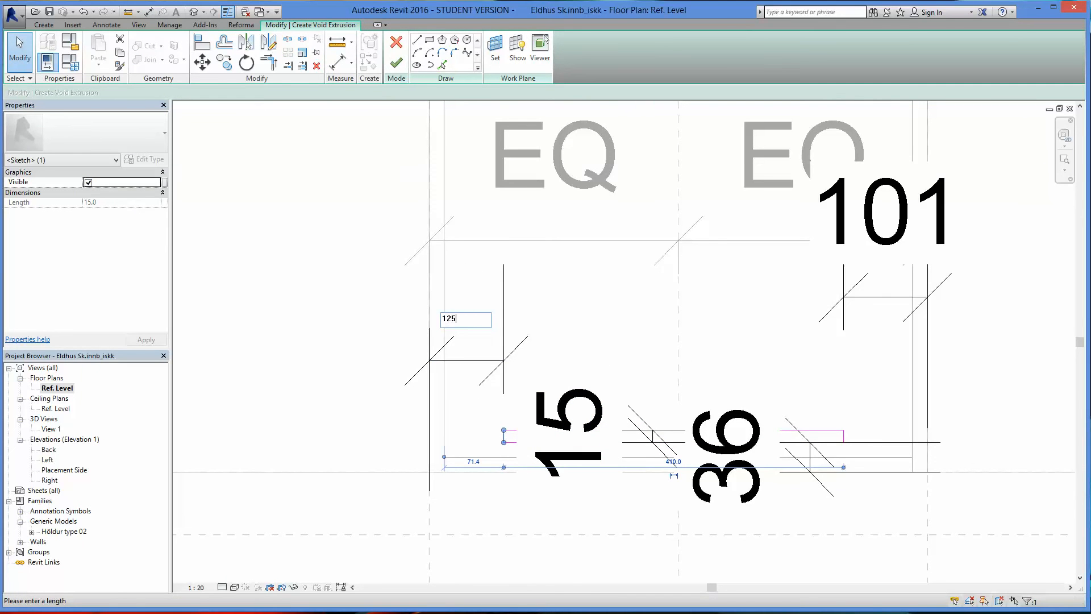
text(125)
key(Return)
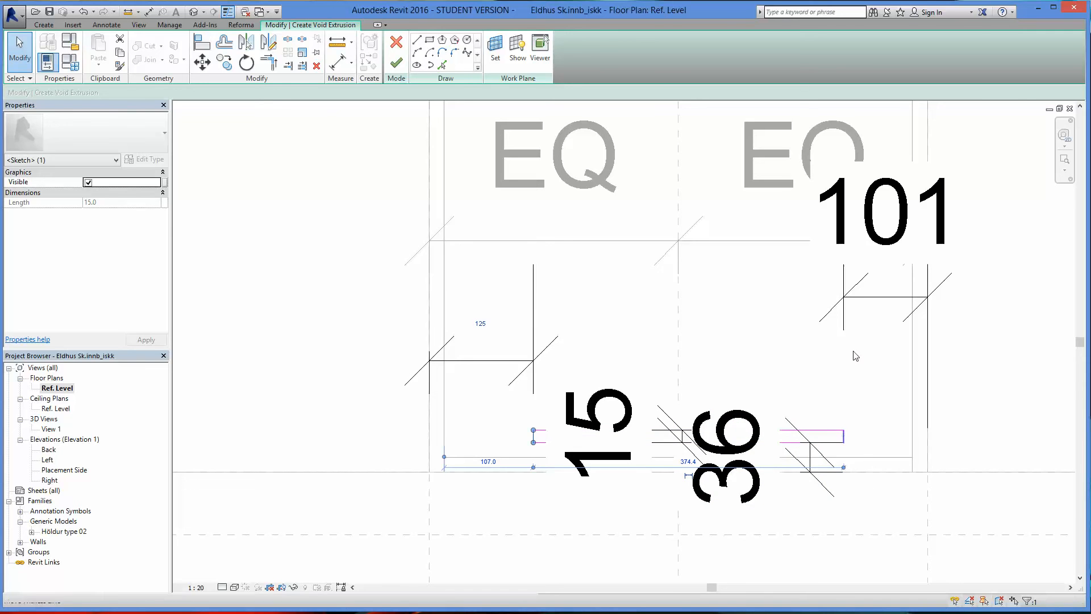
Reposition the rectangle's right short edge so that it lies 143 mm from the cabinet's right side plane.
click(871, 294)
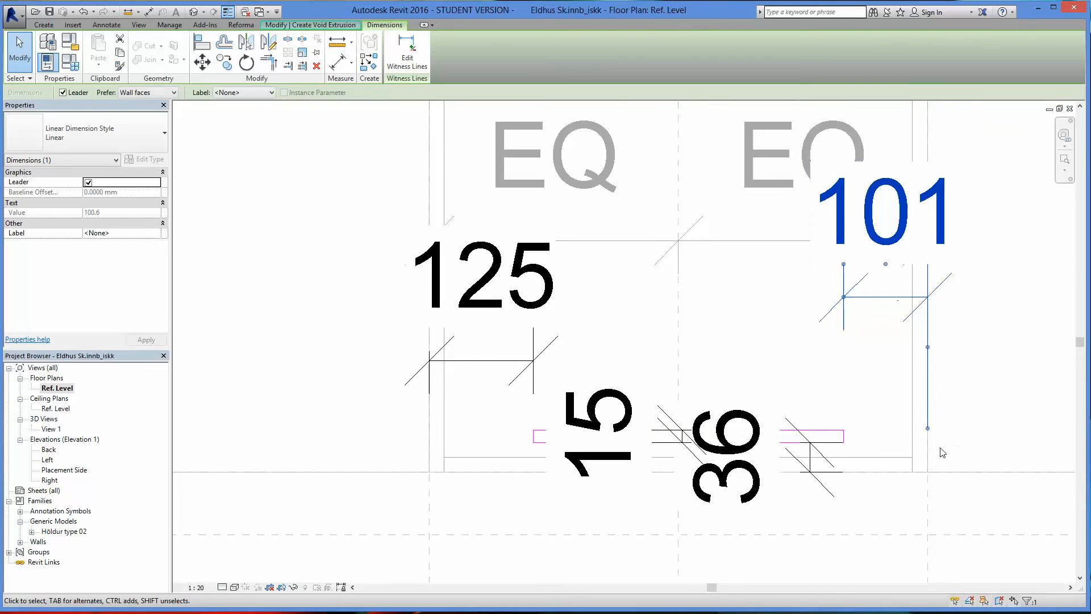
click(840, 435)
click(872, 396)
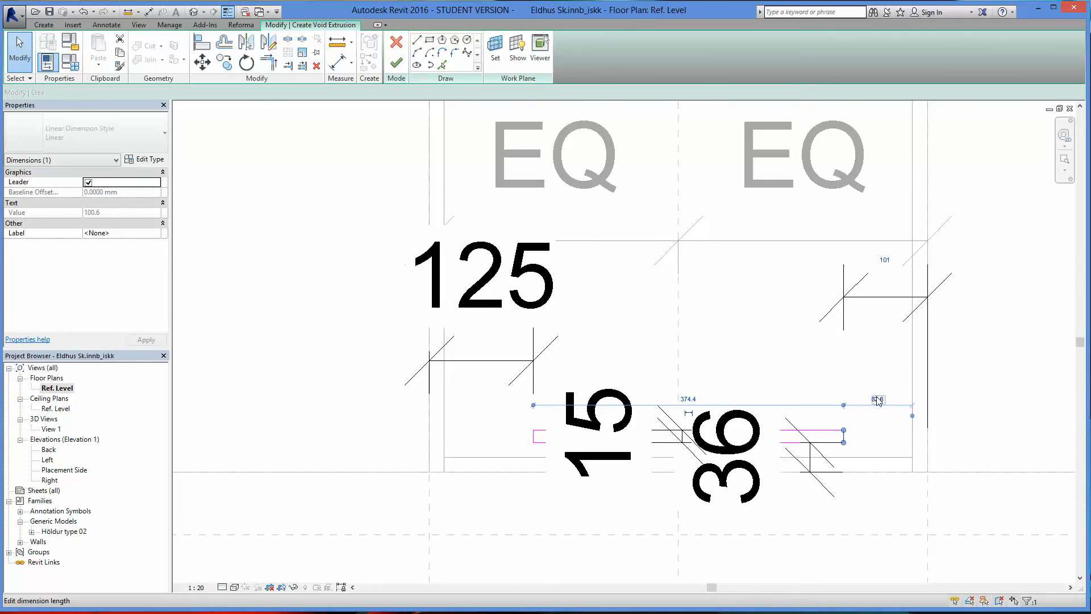
text(12)
key(Return)
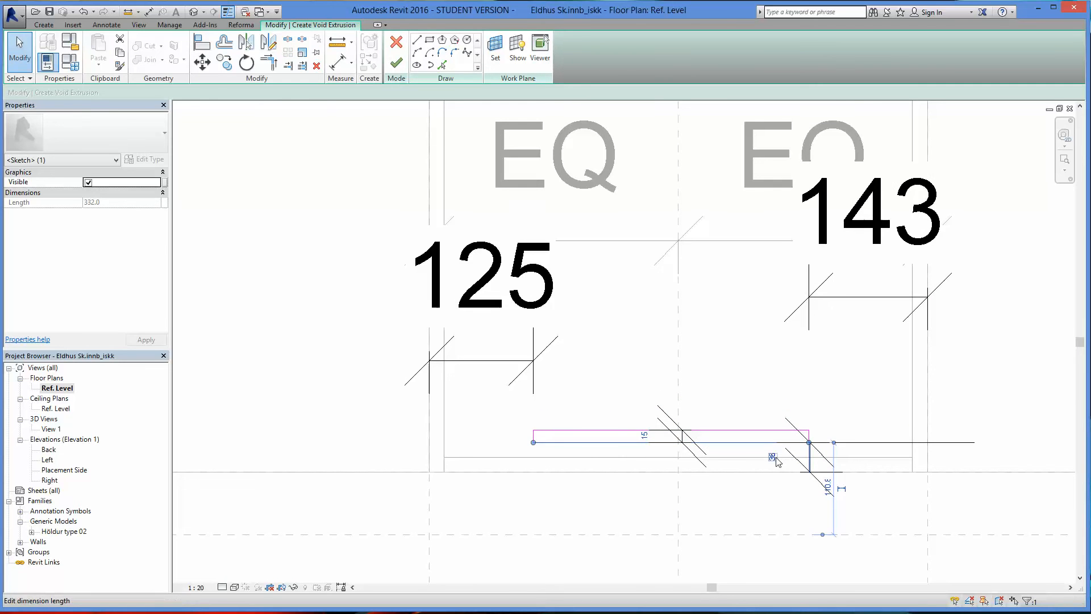
Set the rectangle's gap to the wall to 30 mm and its narrow width to 30 mm.
click(773, 456)
text(30)
key(Return)
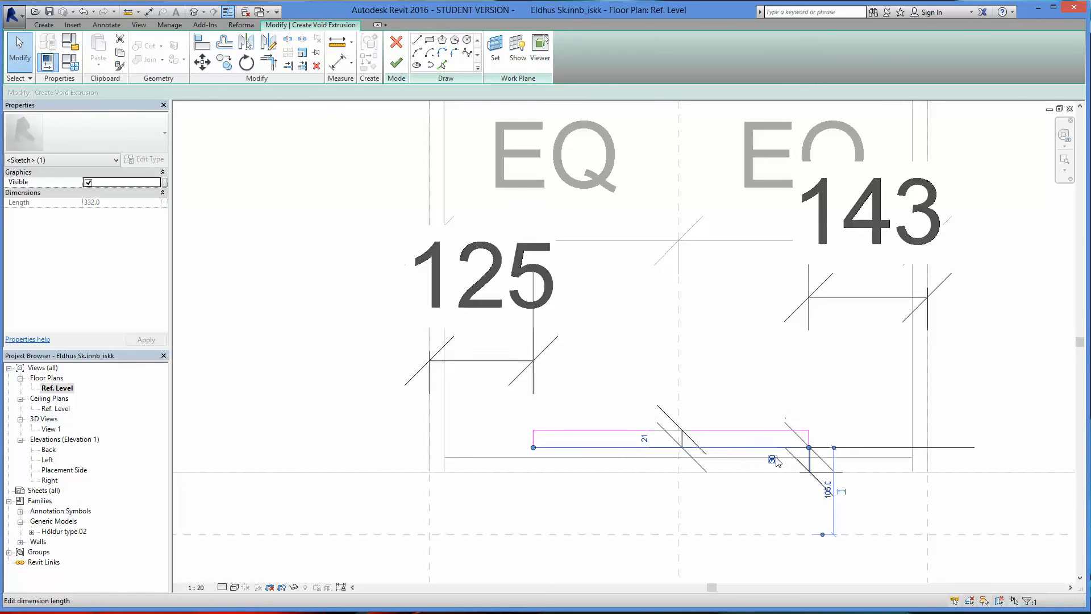
click(747, 430)
click(644, 437)
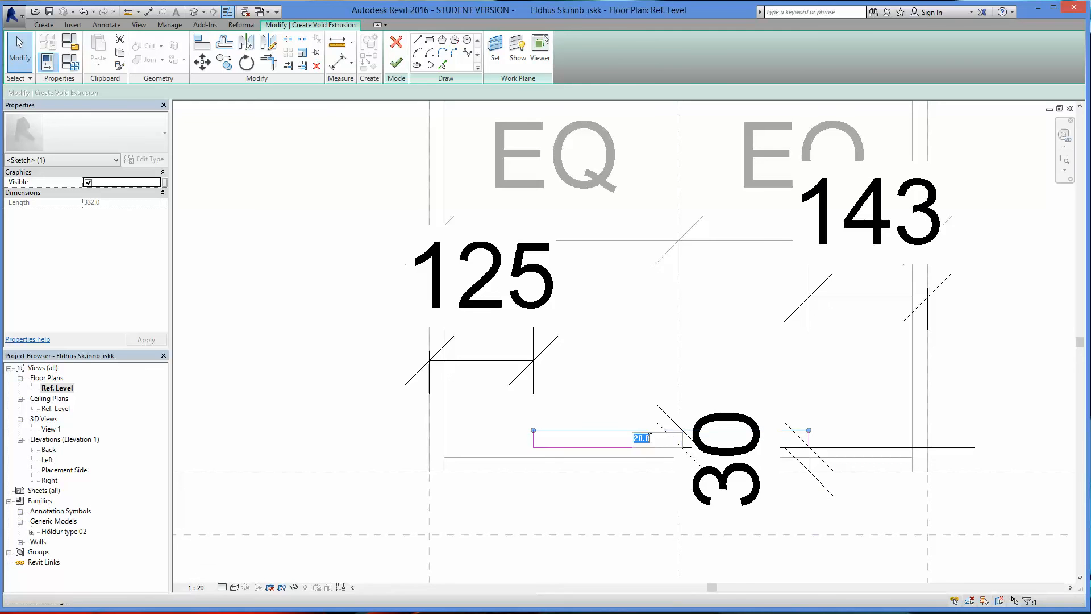
key(Escape)
key(Escape)
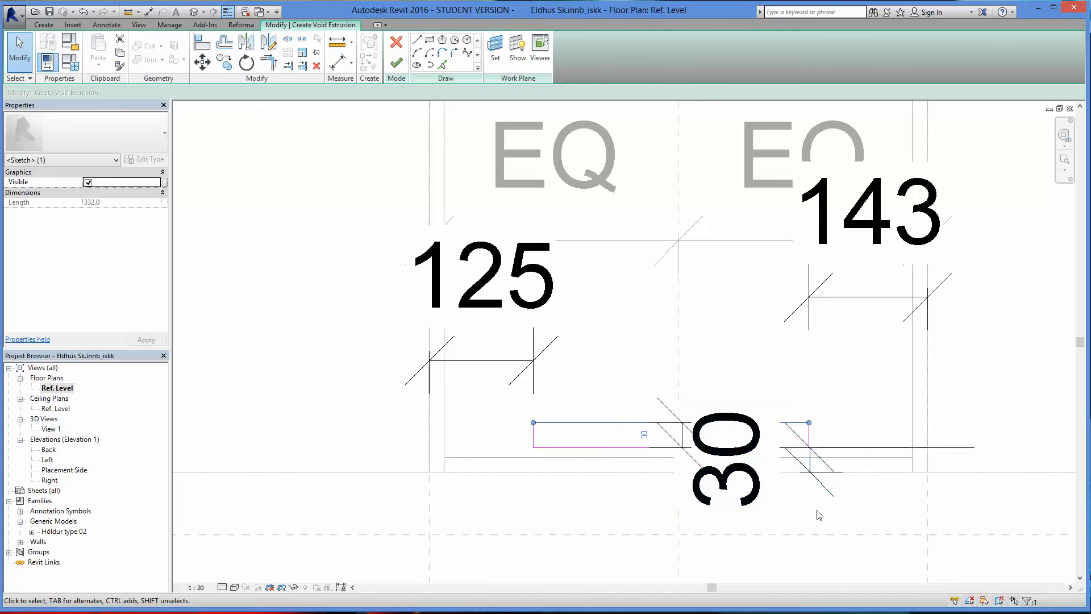
Lock the slot's 30 mm wall gap and its 30 mm width dimension in the void sketch.
scroll(811, 513, down, 3)
click(774, 498)
scroll(1034, 479, down, 2)
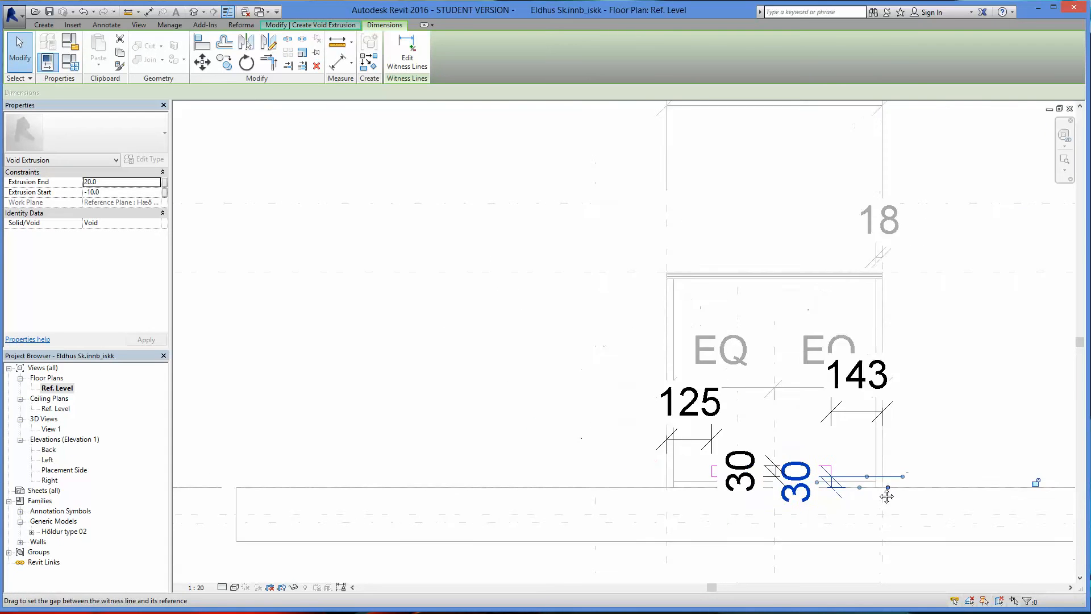
middle_drag(1034, 479, 797, 469)
click(795, 465)
click(498, 459)
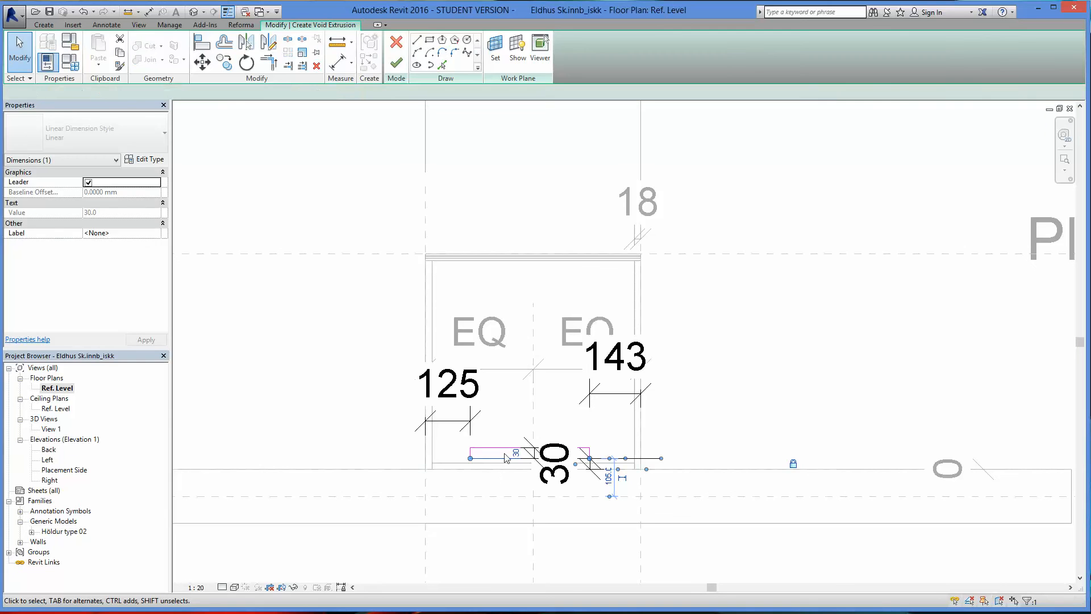
click(505, 440)
click(505, 441)
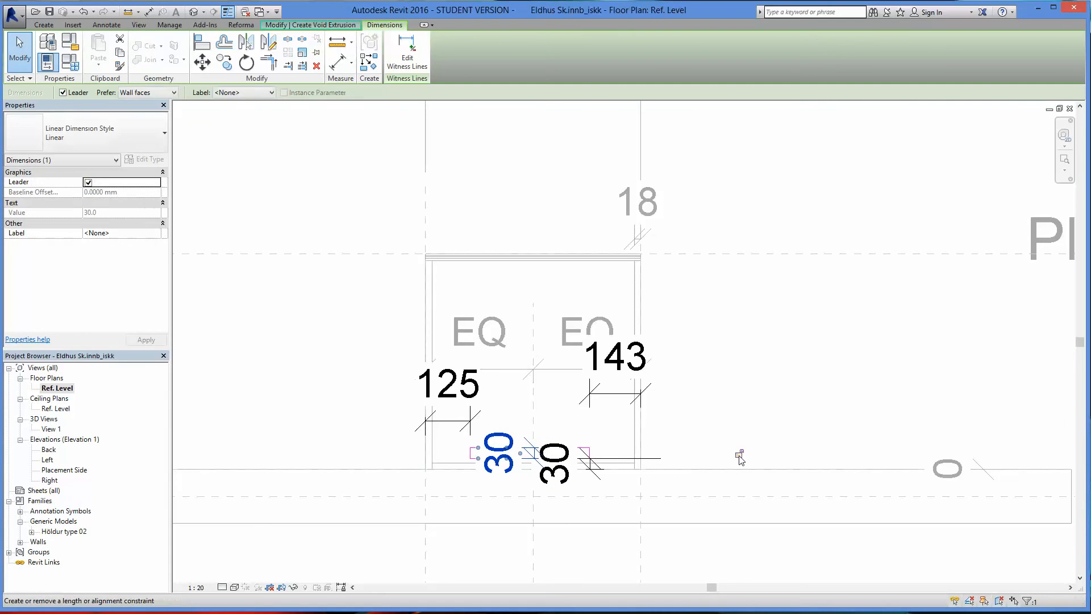
Lock the slot's 143 mm and 125 mm end offsets from the cabinet's side planes and finish the void extrusion sketch.
click(611, 387)
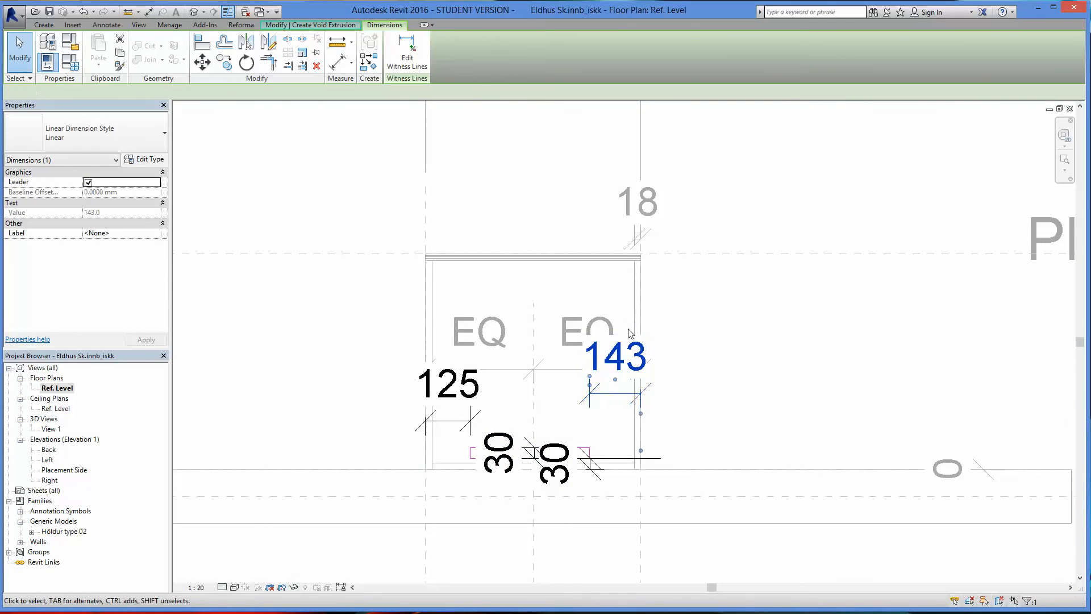
scroll(621, 471, down, 2)
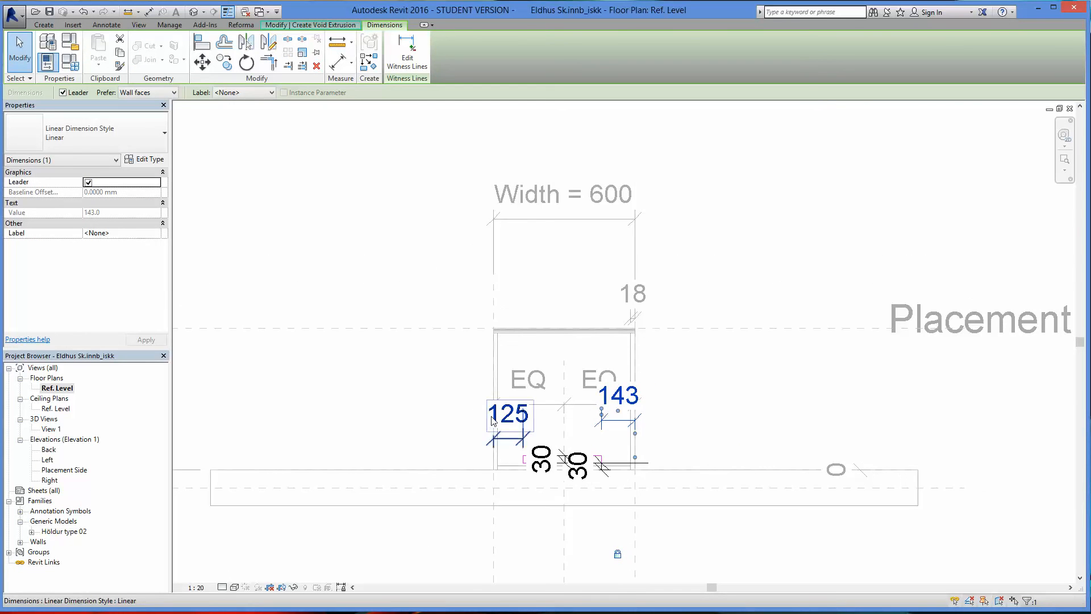
click(499, 476)
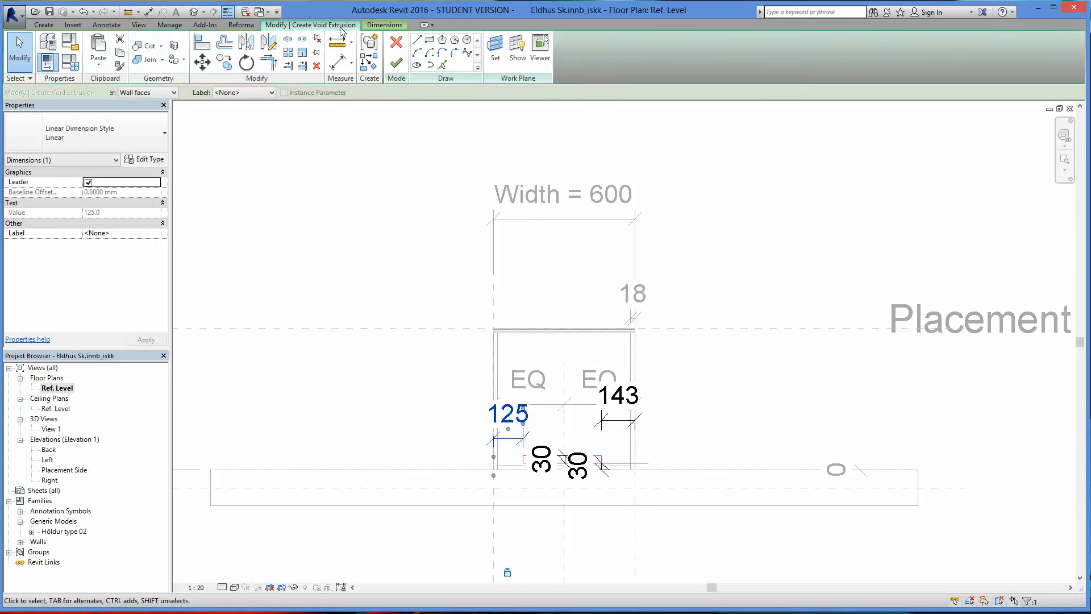
click(356, 216)
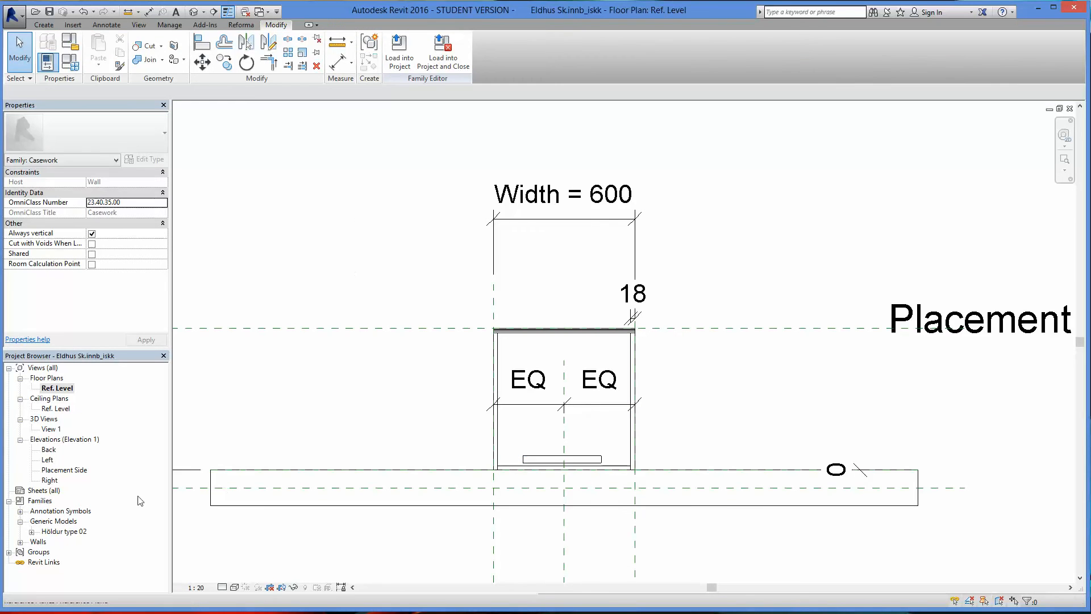
Open the 3D view View 1 and examine the slots in the cabinet's bottom and top panels from several angles.
double_click(52, 429)
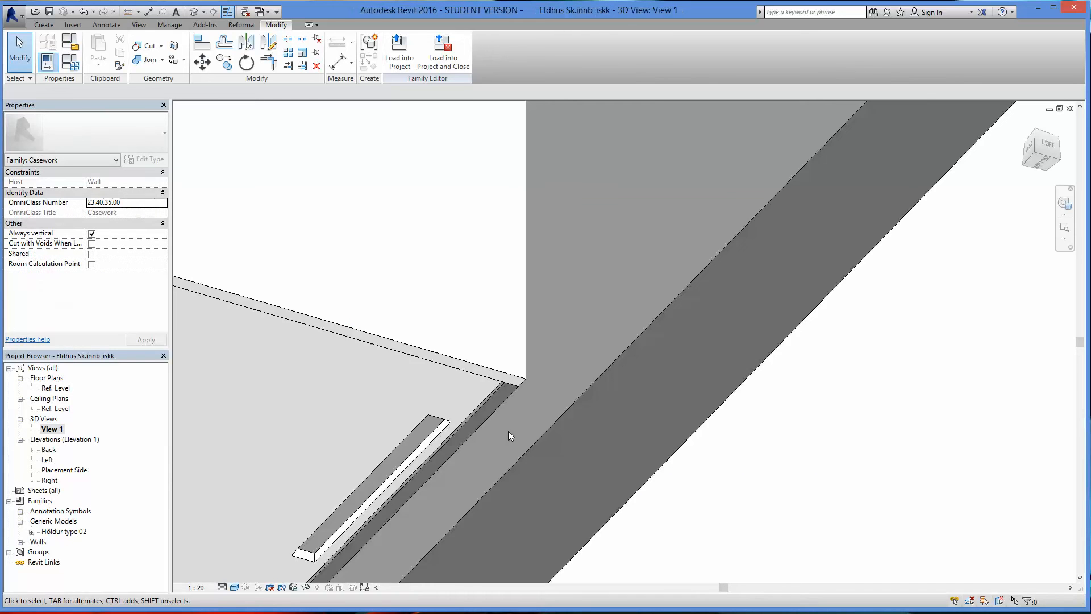
scroll(534, 457, down, 5)
scroll(529, 450, up, 4)
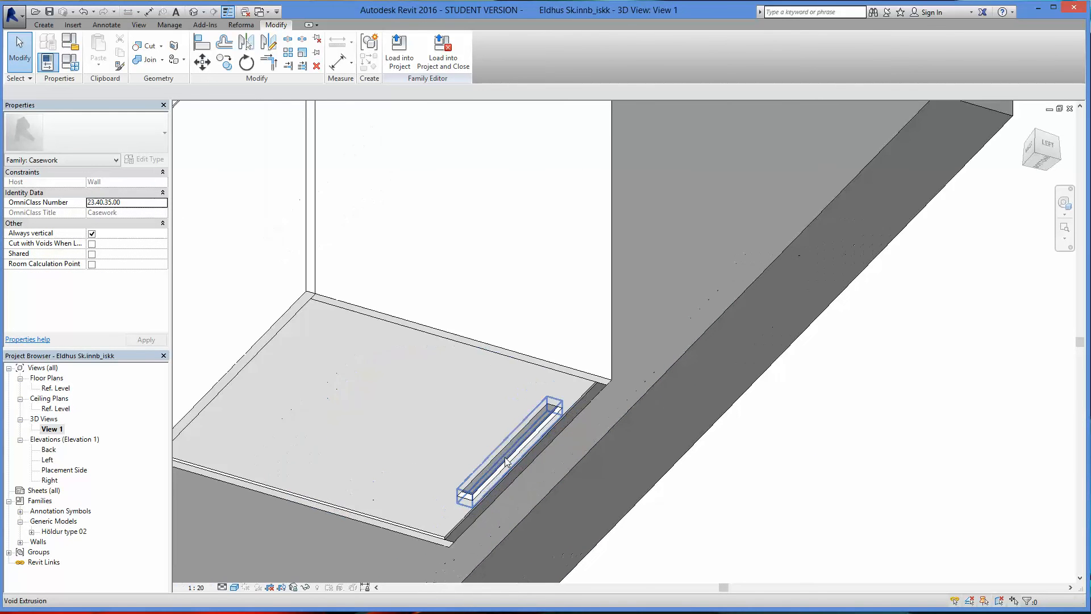
scroll(465, 443, down, 6)
scroll(453, 477, up, 4)
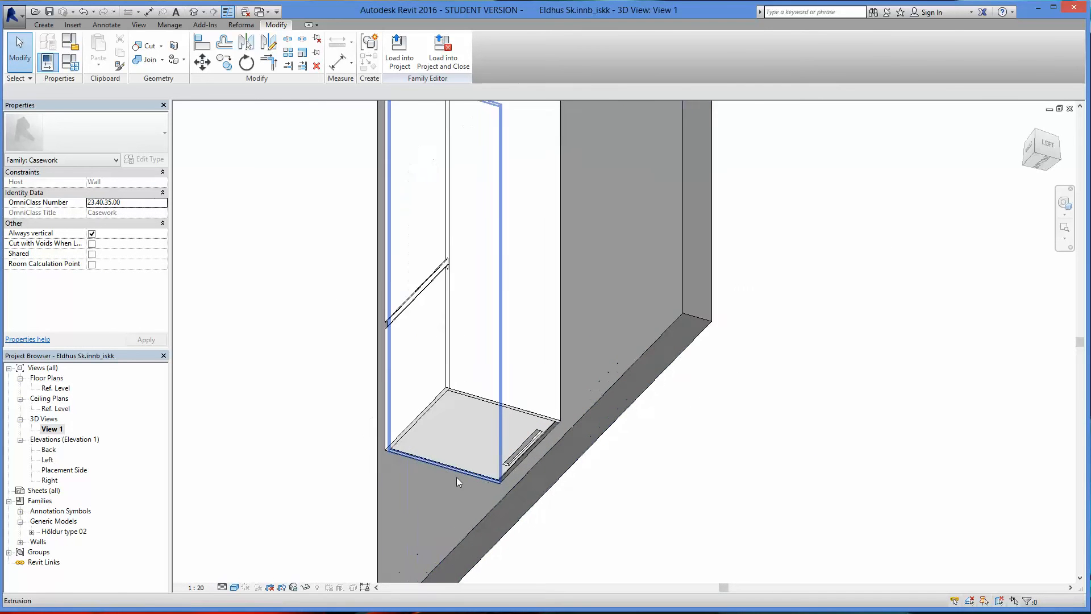
scroll(358, 463, down, 5)
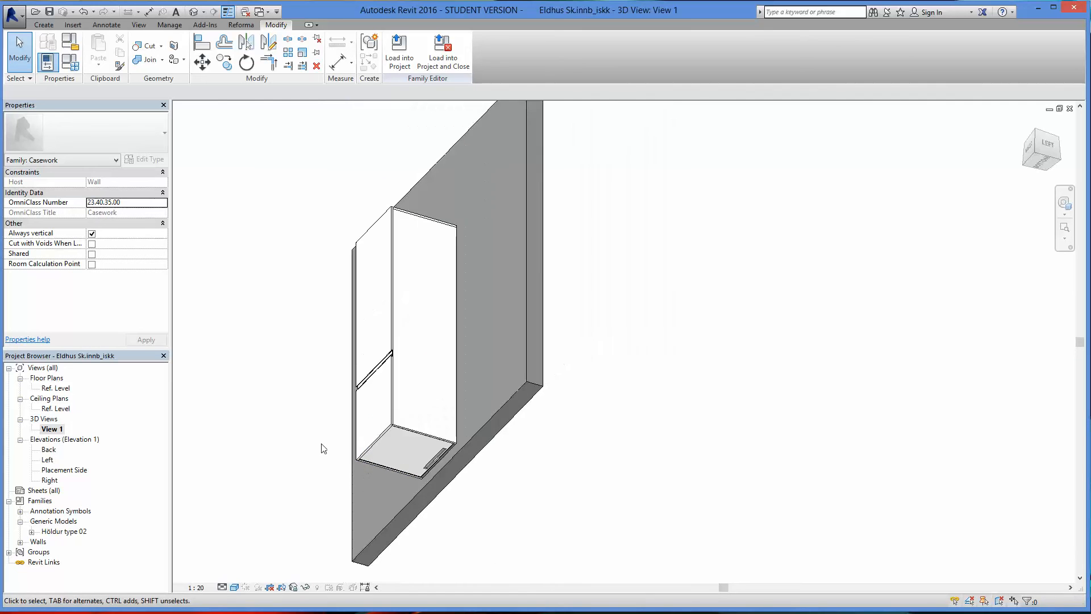
shift+middle_drag(328, 458, 585, 550)
scroll(451, 514, up, 3)
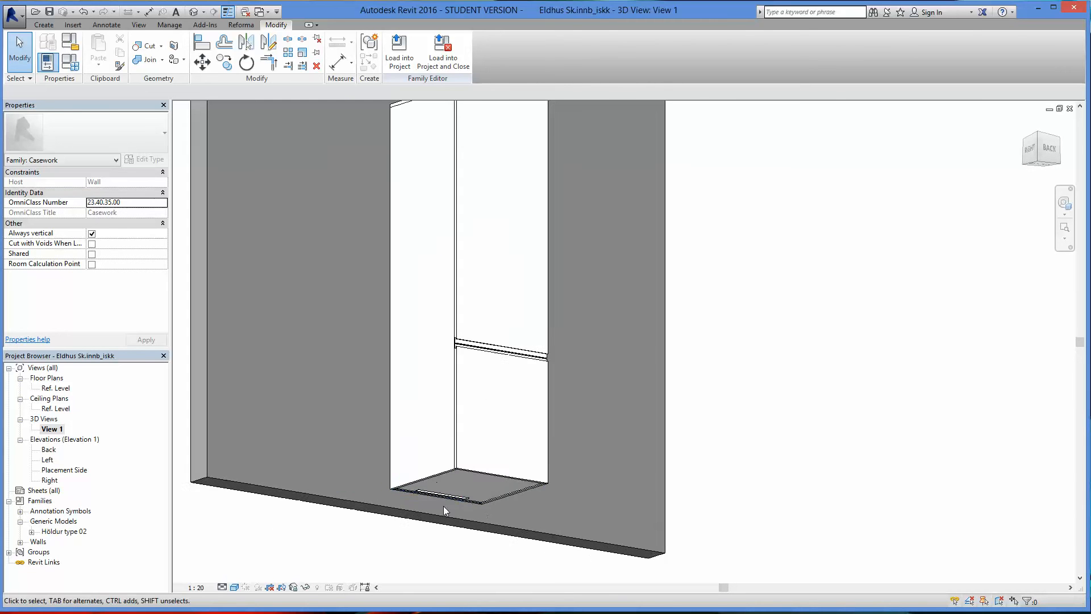
scroll(613, 304, down, 3)
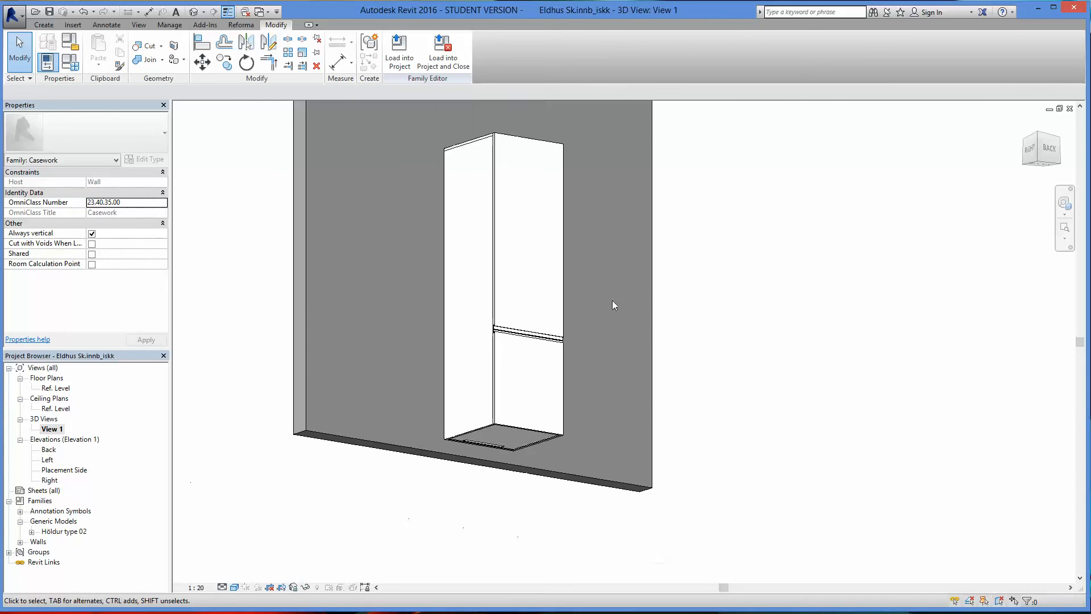
shift+middle_drag(614, 305, 658, 429)
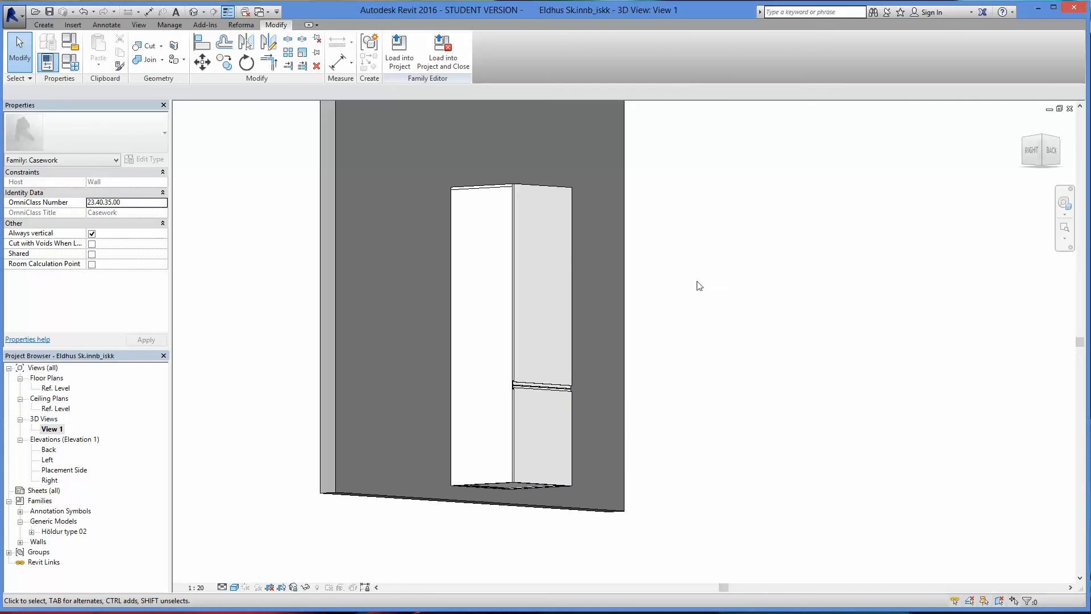
shift+middle_drag(702, 272, 432, 445)
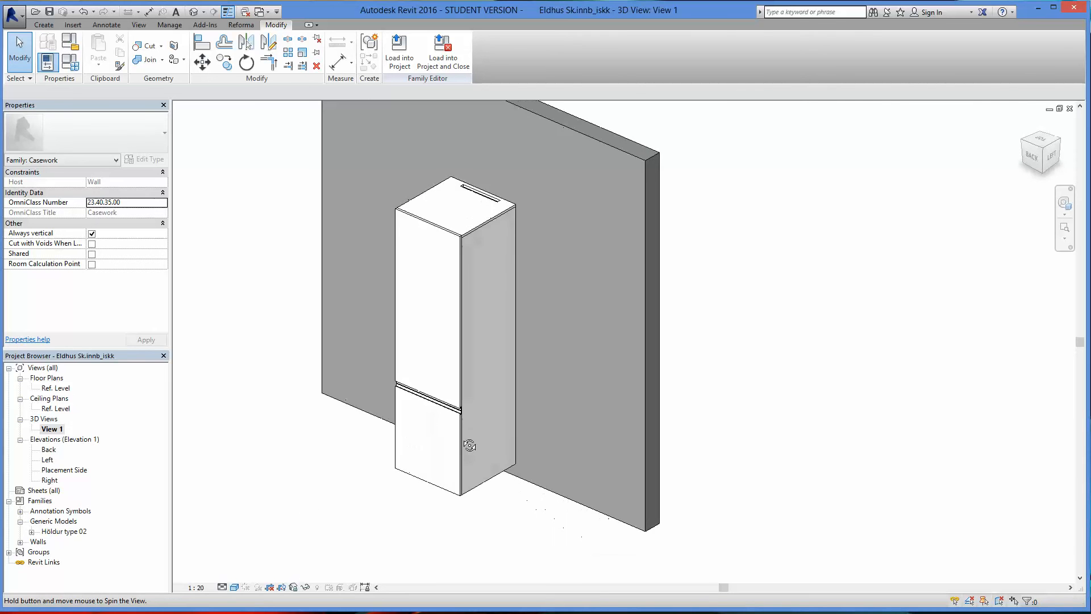
scroll(432, 445, up, 2)
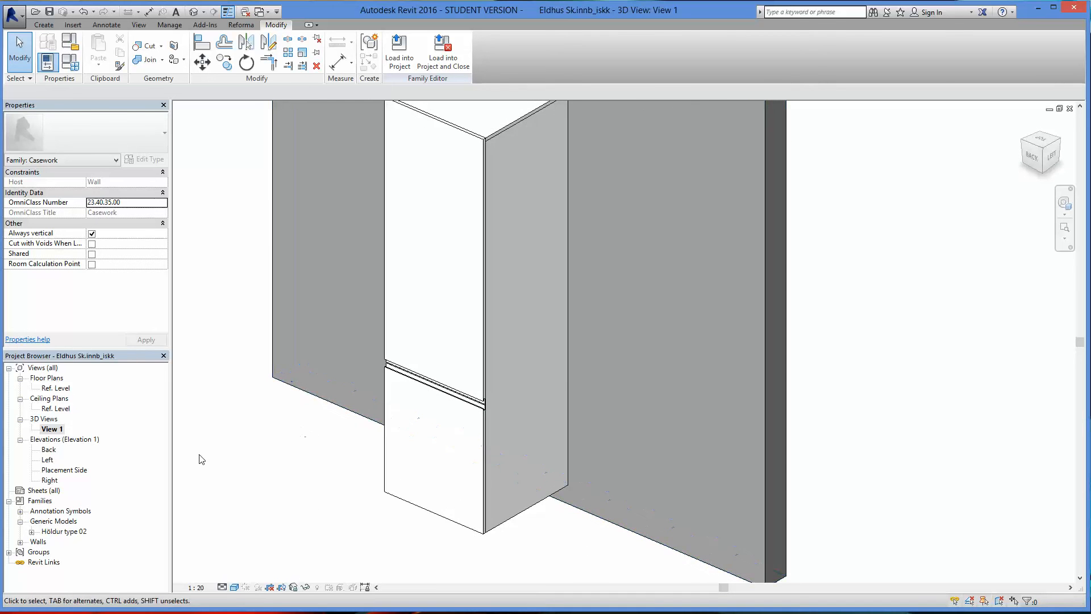
middle_drag(199, 459, 217, 486)
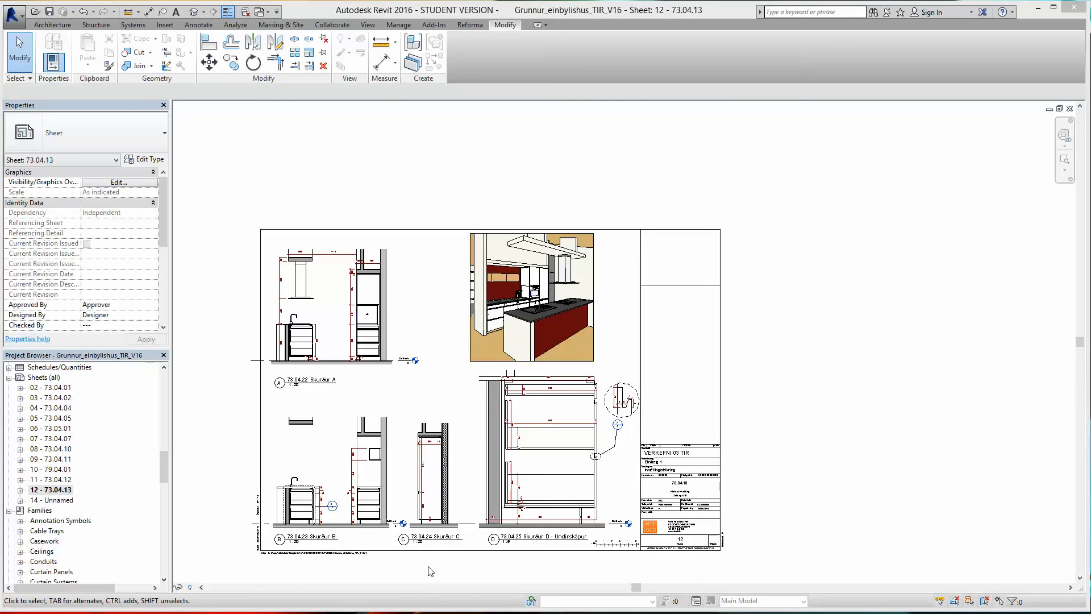
Examine section 73.04.24 Skurður C and the surrounding kitchen drawings on sheet 73.04.13 of the house project.
scroll(432, 554, up, 4)
scroll(432, 554, up, 3)
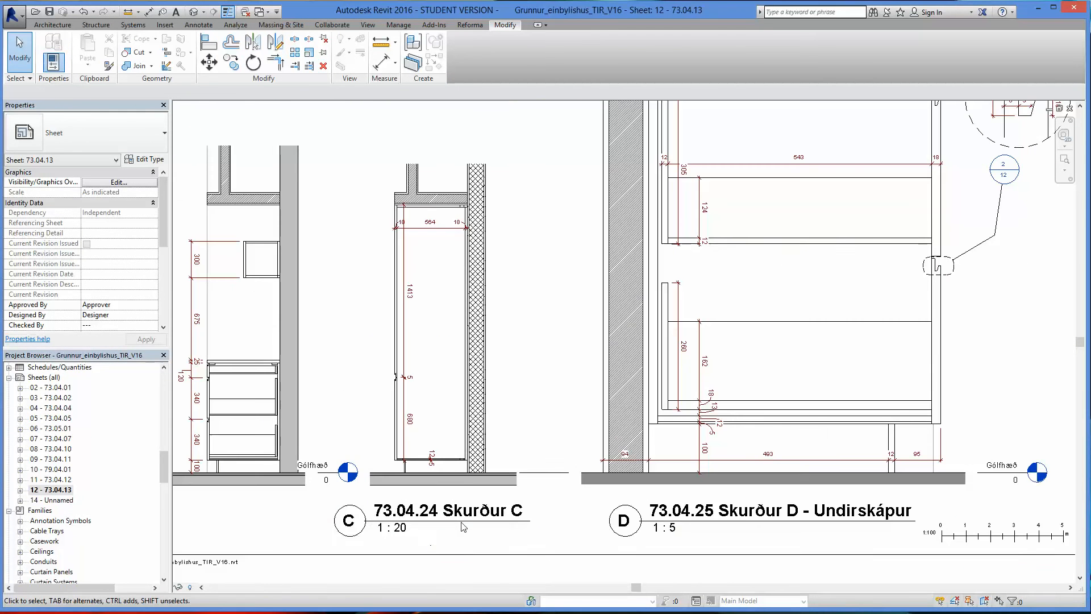
scroll(423, 191, up, 1)
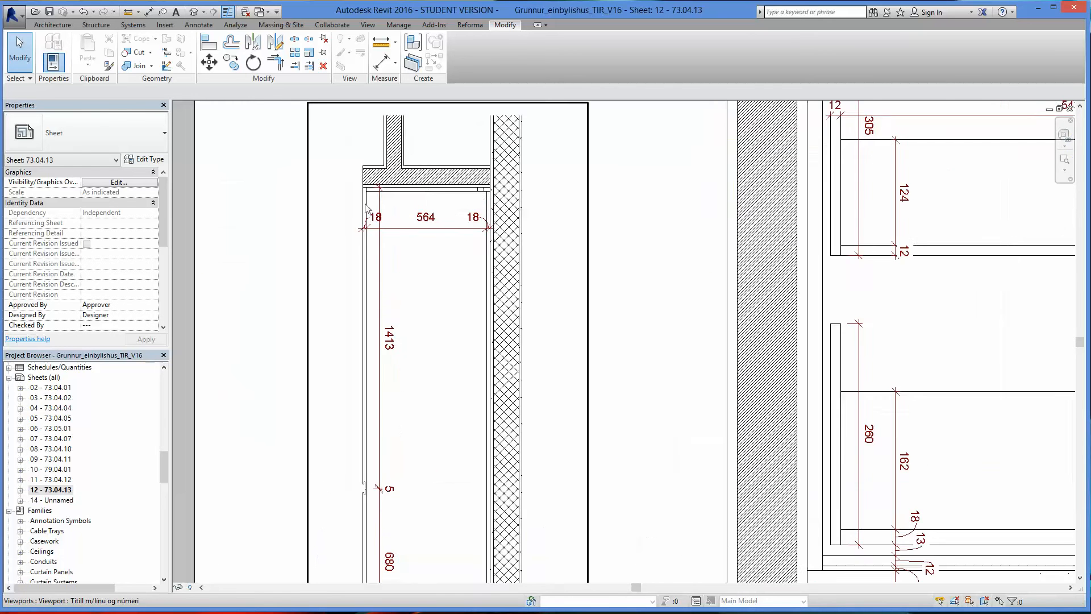
scroll(346, 276, down, 4)
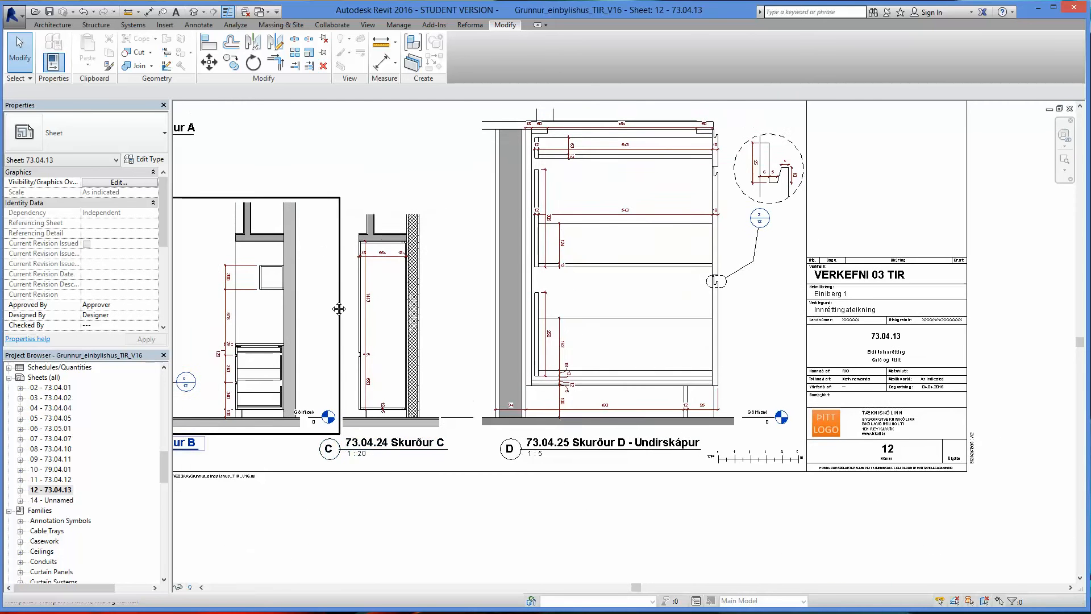
scroll(409, 380, down, 5)
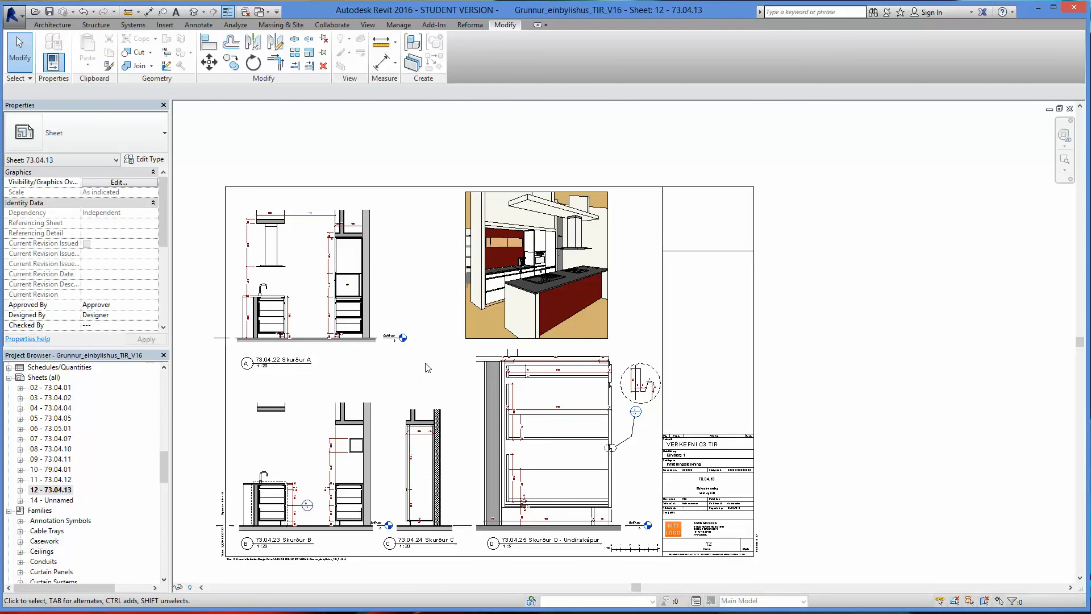
scroll(428, 368, up, 1)
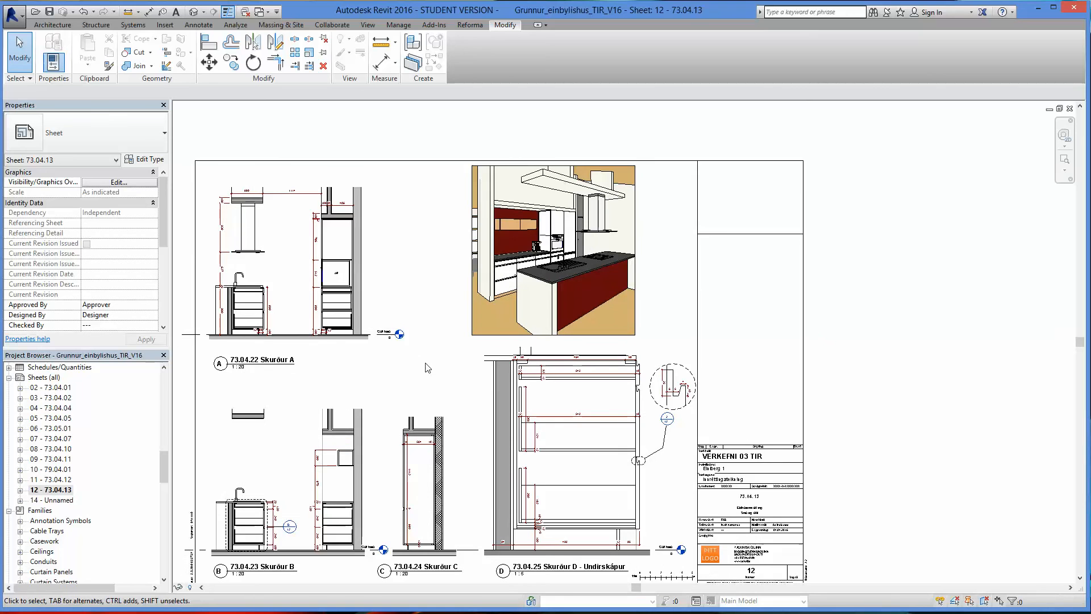